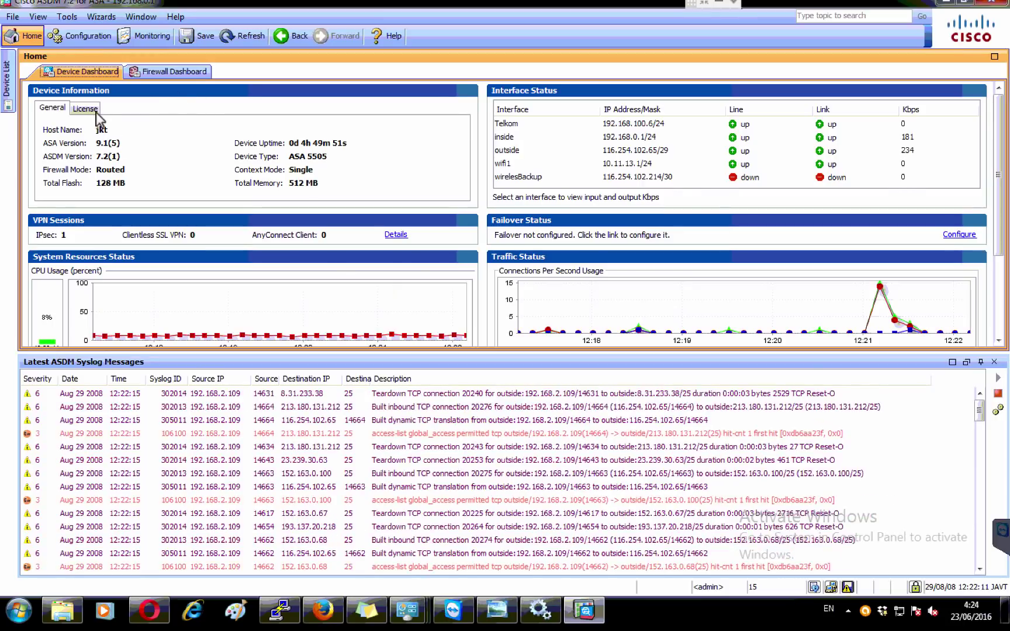
Open the firewall access rules configuration and check the port forwarding notes in TextEdit for the outside rule requirement and local host IP.
left_click(72, 36)
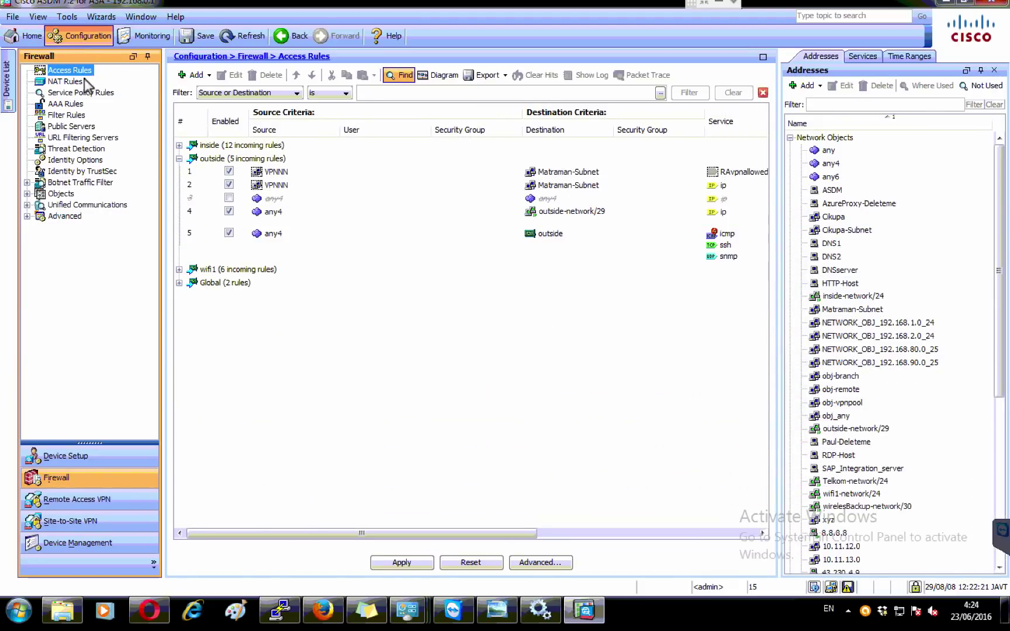
key("ctrl+Left")
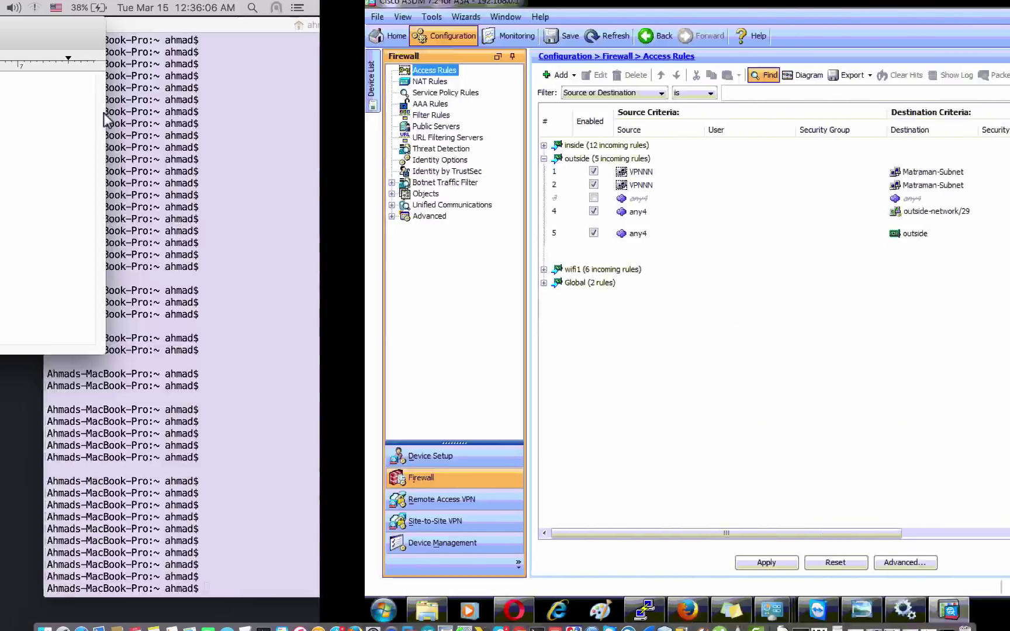
left_click(64, 115)
left_click_drag(50, 111, 264, 118)
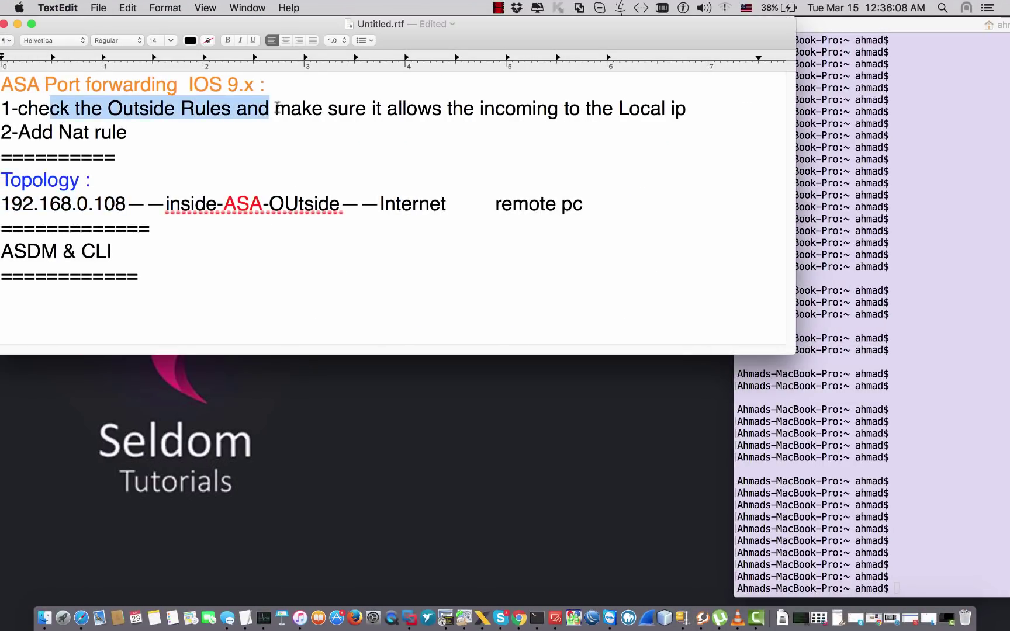
left_click_drag(127, 205, 39, 204)
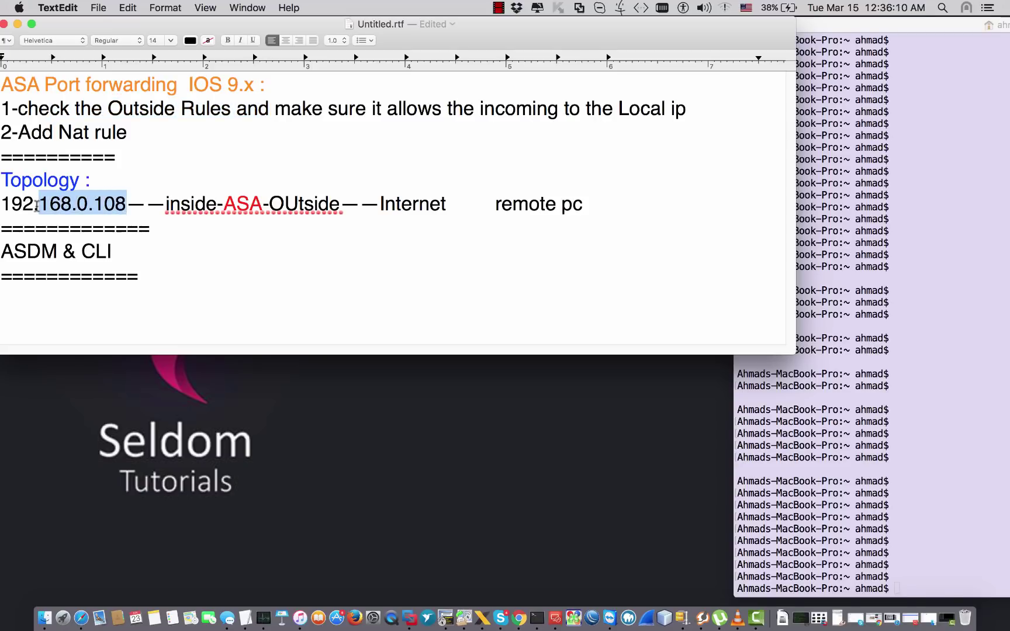
key("ctrl+Right")
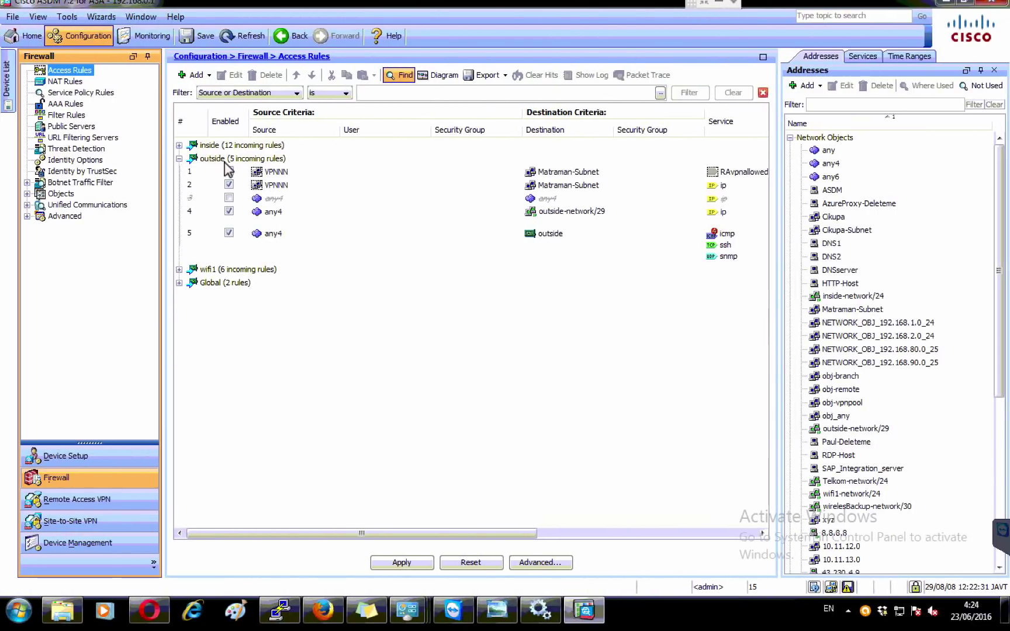
Start a new access rule on the outside interface and browse for its destination.
left_click(225, 163)
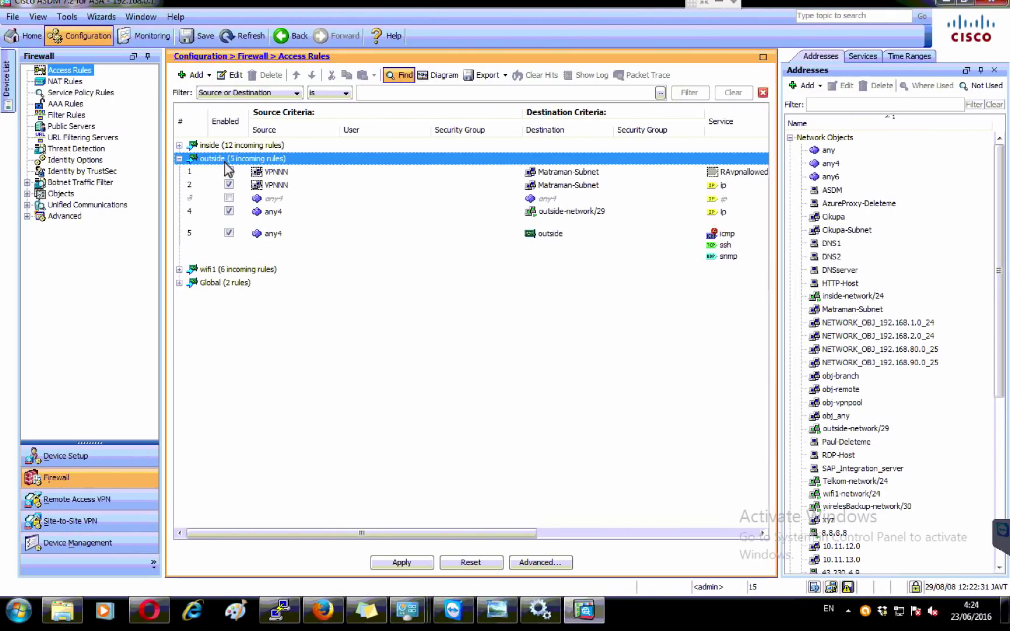
left_click(204, 76)
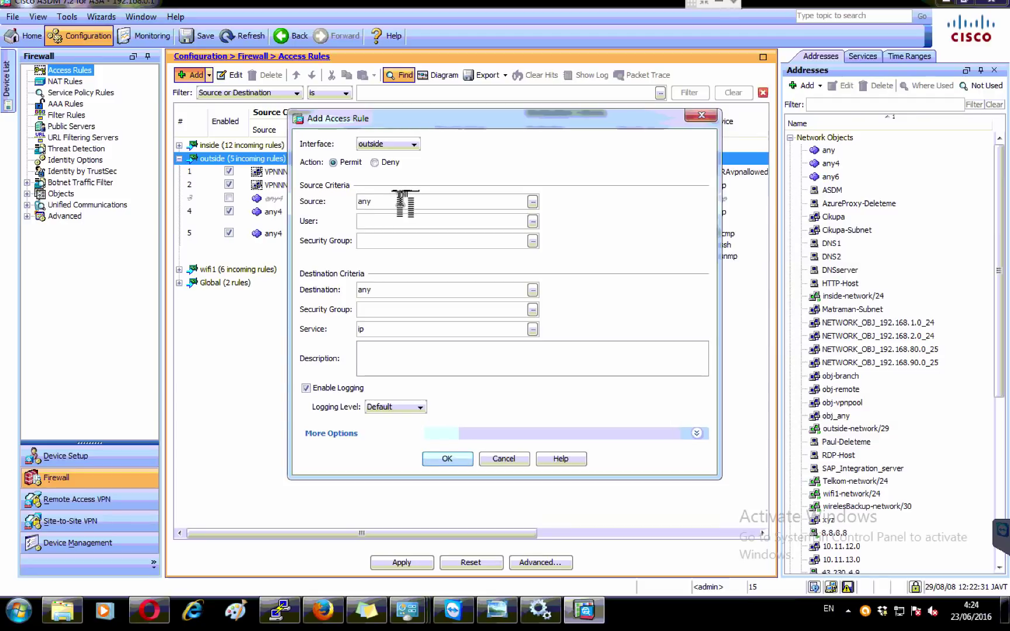
left_click(532, 292)
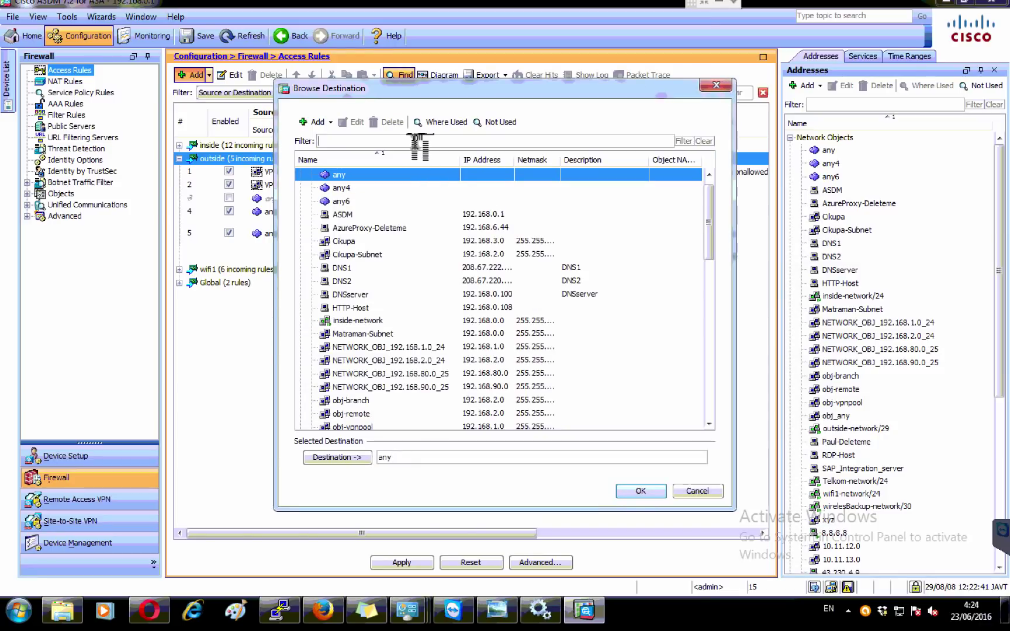
Create a host network object named RDP-conection-client with the IPv4 address 192.168.0.108.
left_click(328, 122)
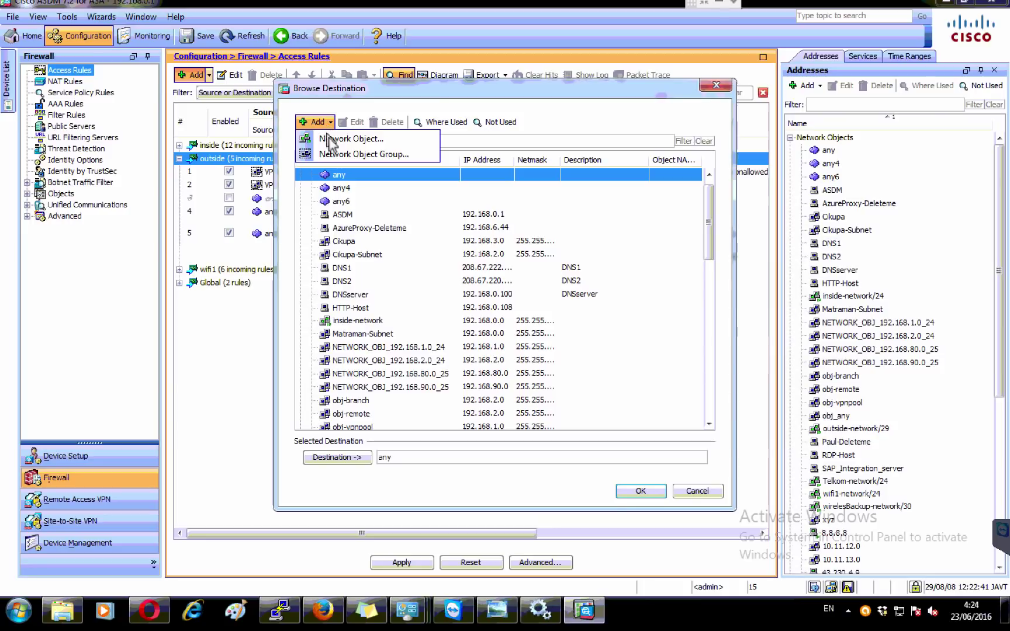
left_click(331, 140)
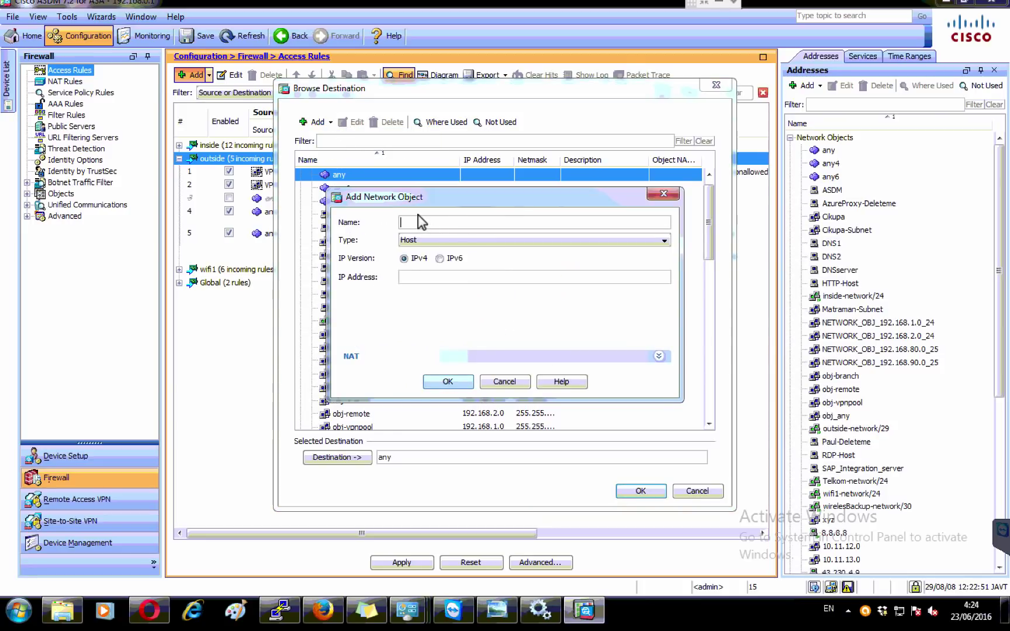
type("RDP-conection")
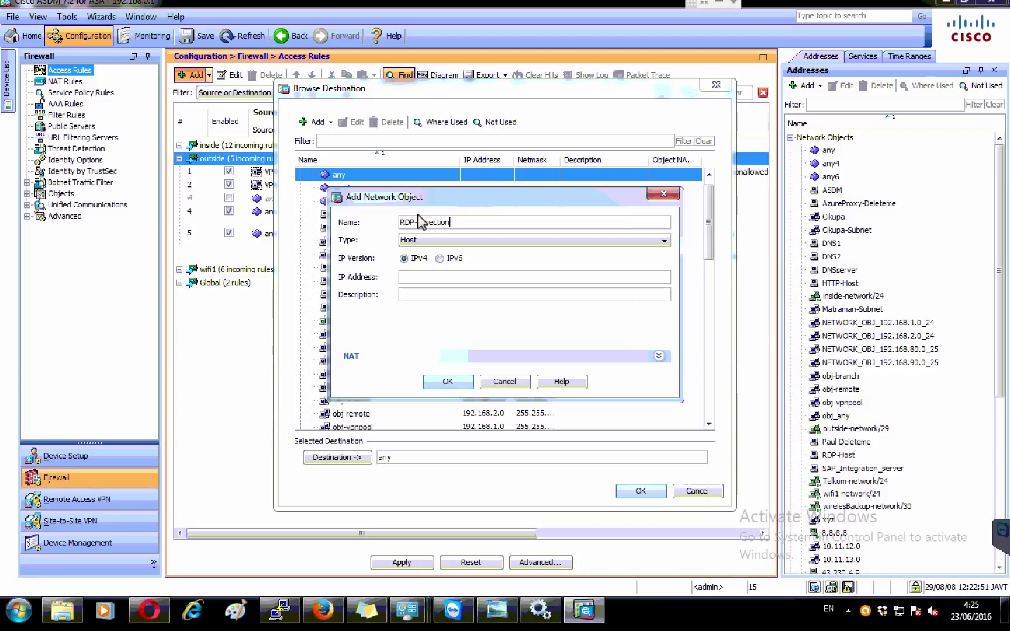
type("-Section-")
type("client")
left_click(425, 277)
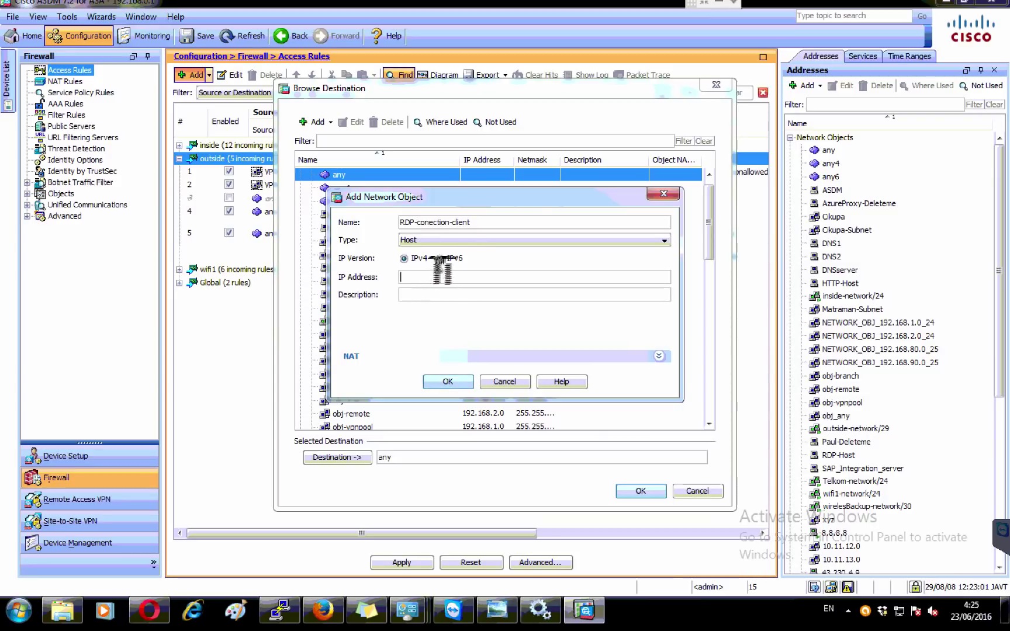
left_click(431, 244)
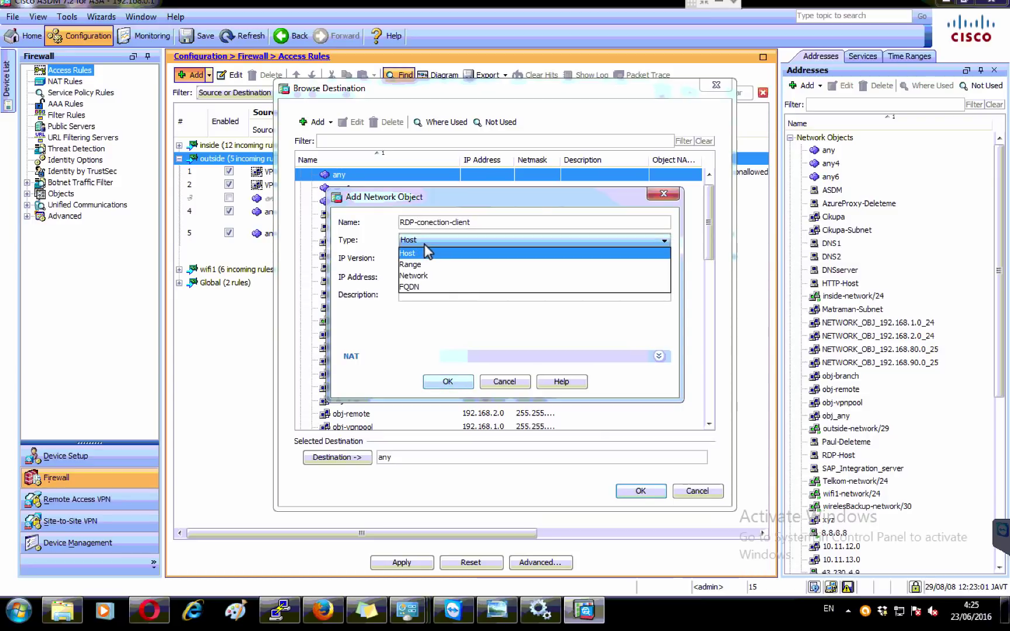
left_click(430, 252)
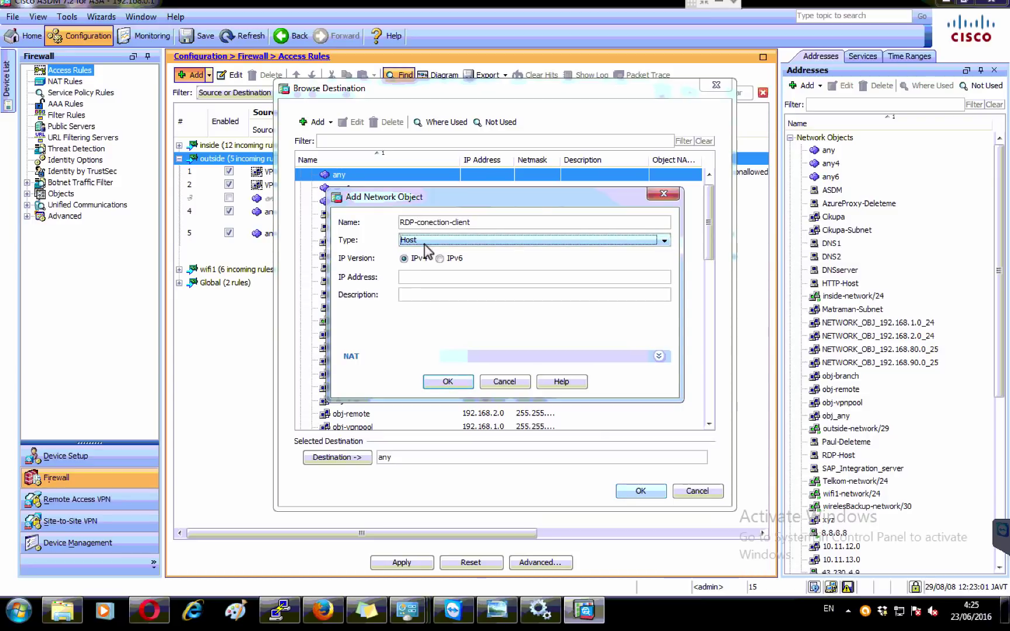
left_click(409, 277)
type("19")
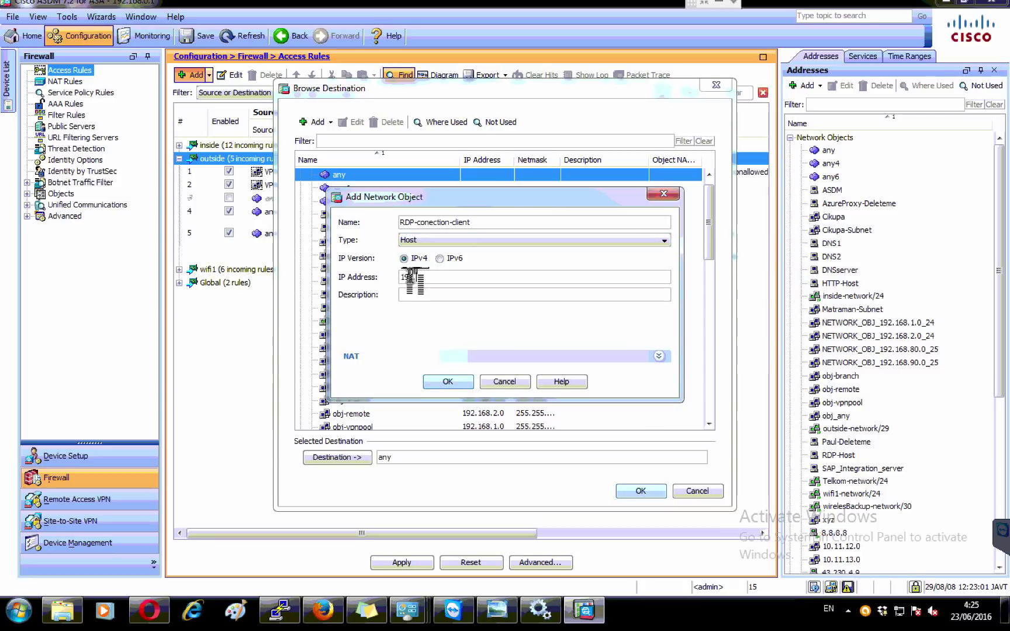
type("2.168.0.10")
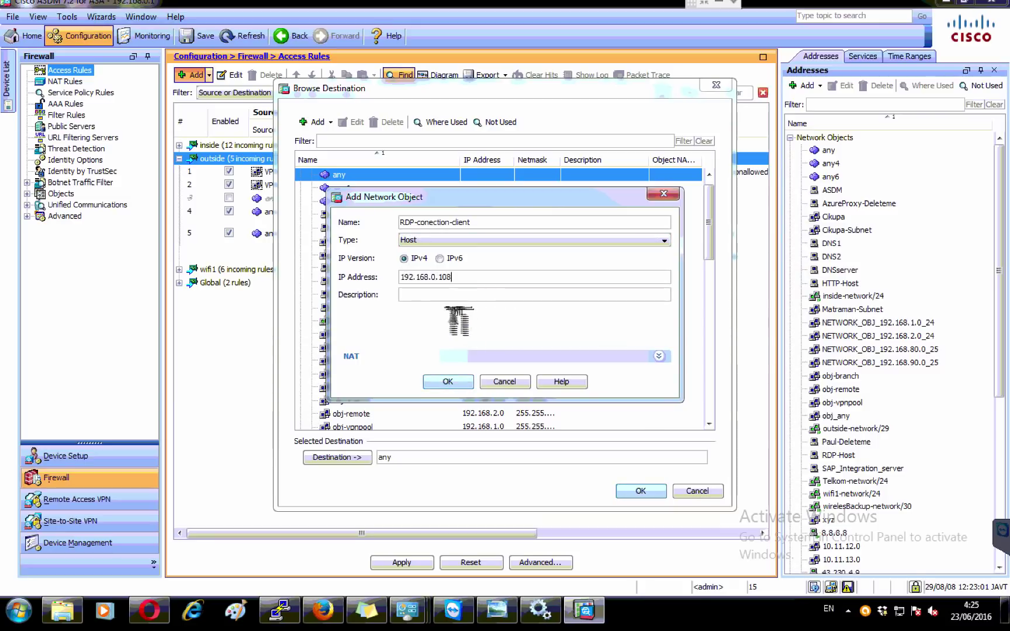
type("8")
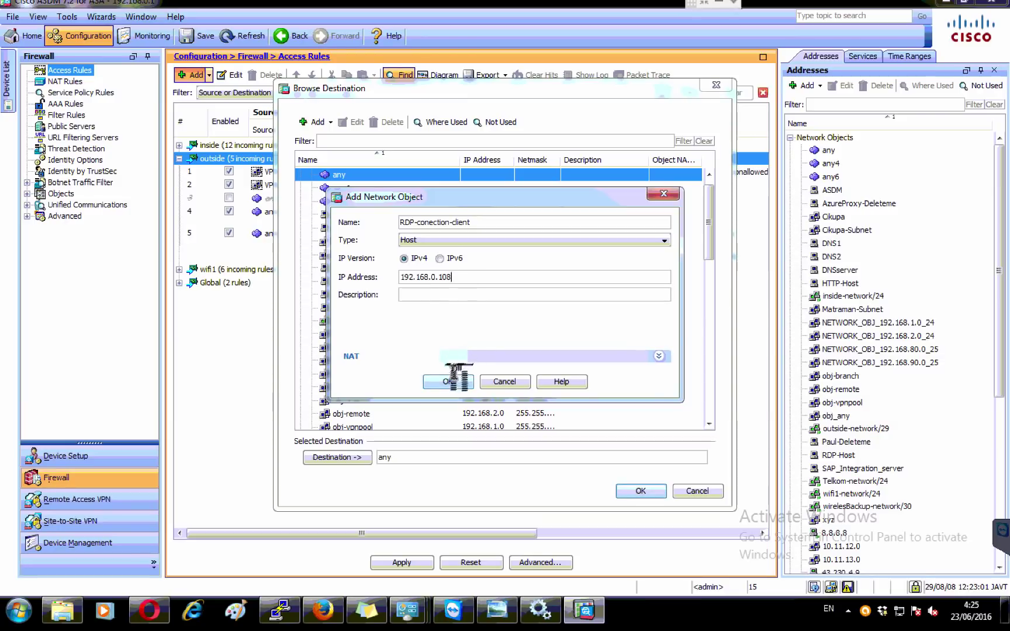
left_click(448, 381)
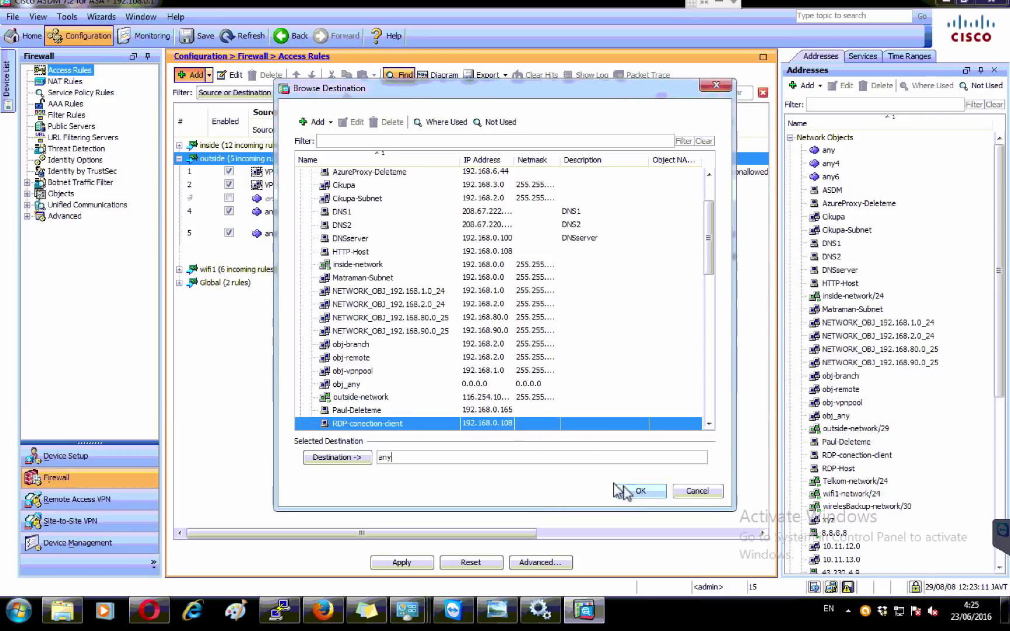
Replace the access rule's destination with the RDP-conection-client object.
left_click(402, 458)
key("BackSpace")
key("BackSpace")
key("BackSpace")
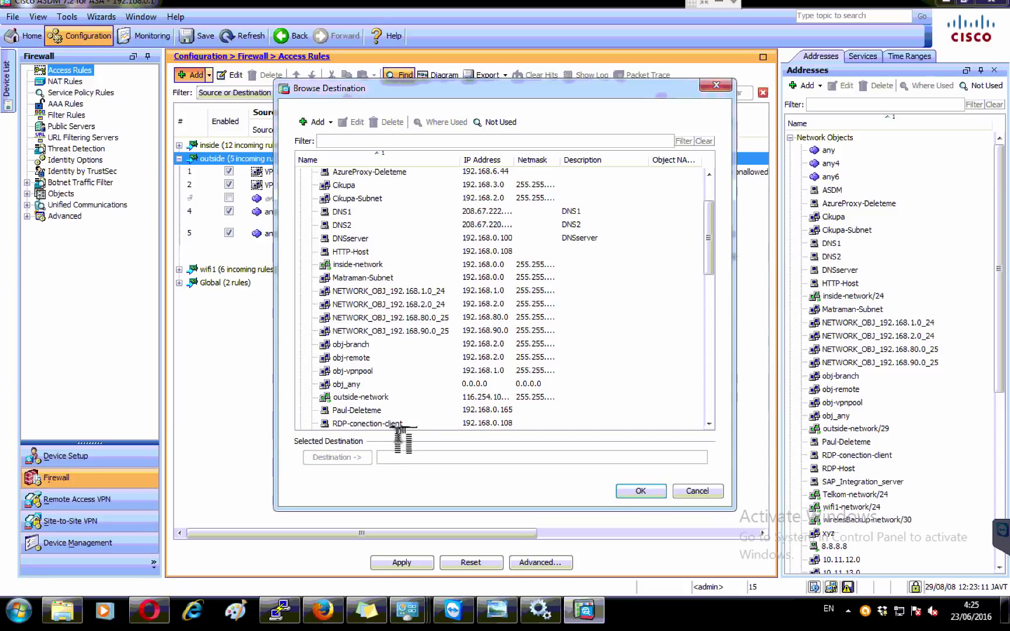
left_click(393, 424)
double_click(391, 424)
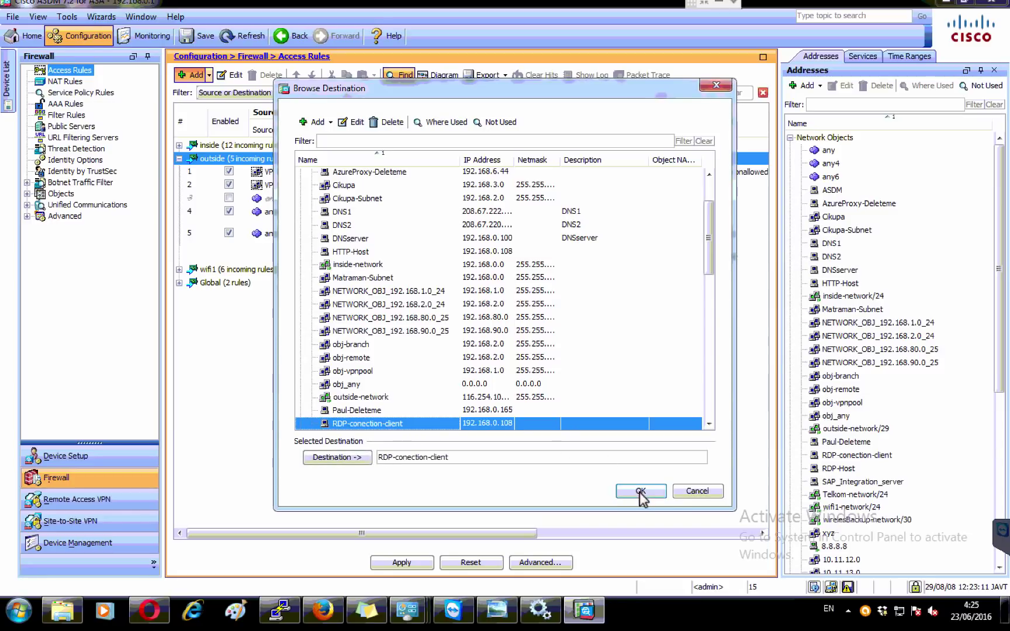
left_click(641, 491)
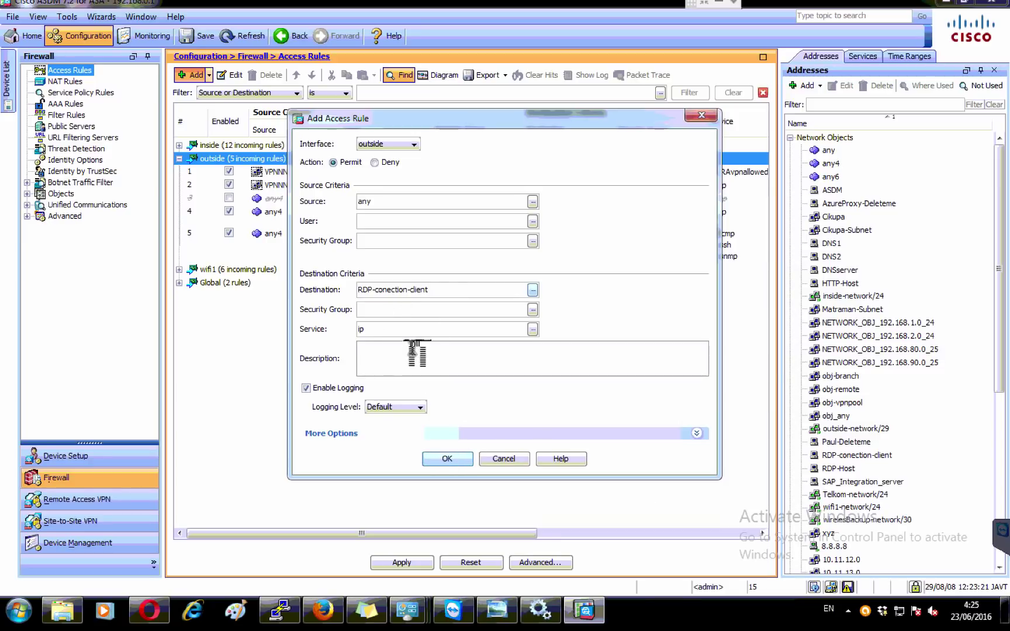
Search the access rule's service list for rdp.
left_click(533, 330)
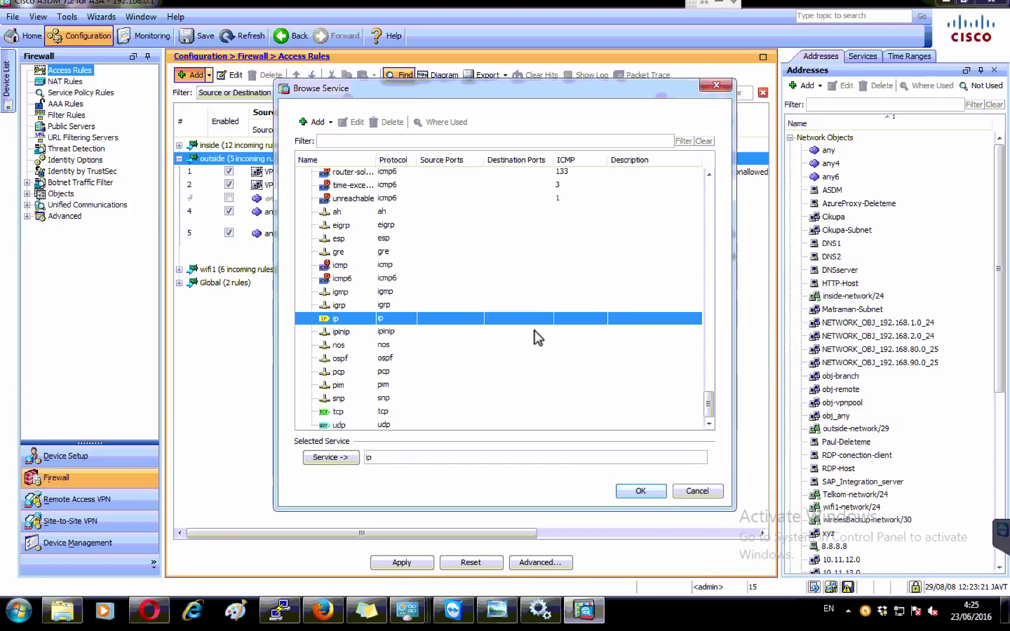
left_click(374, 142)
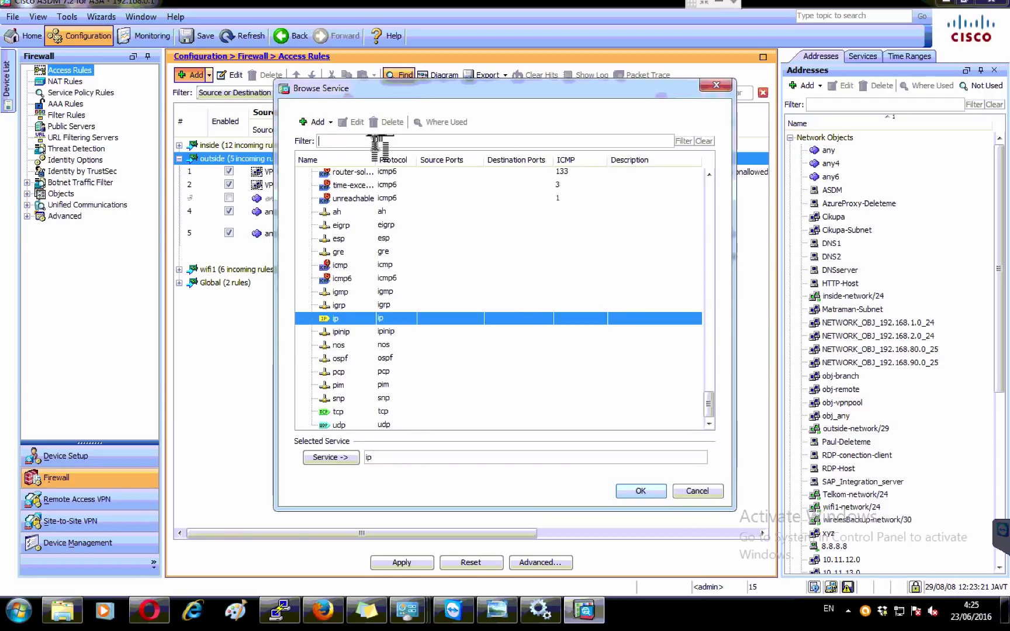
key("Return")
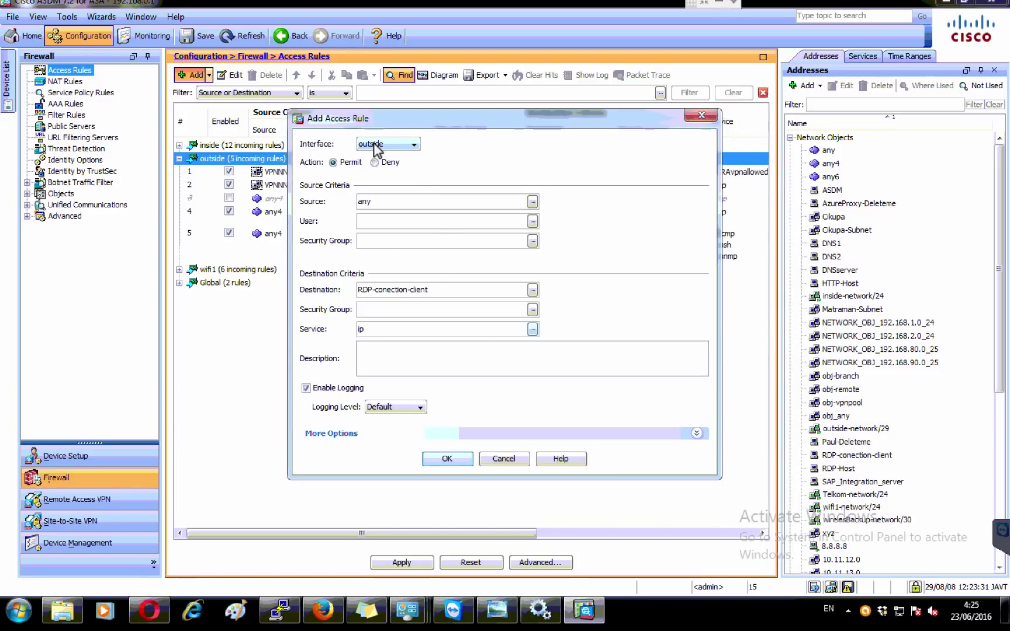
Clear the service list filter and create a TCP service object named RDP-SERVICE with destination port 3389.
left_click(532, 329)
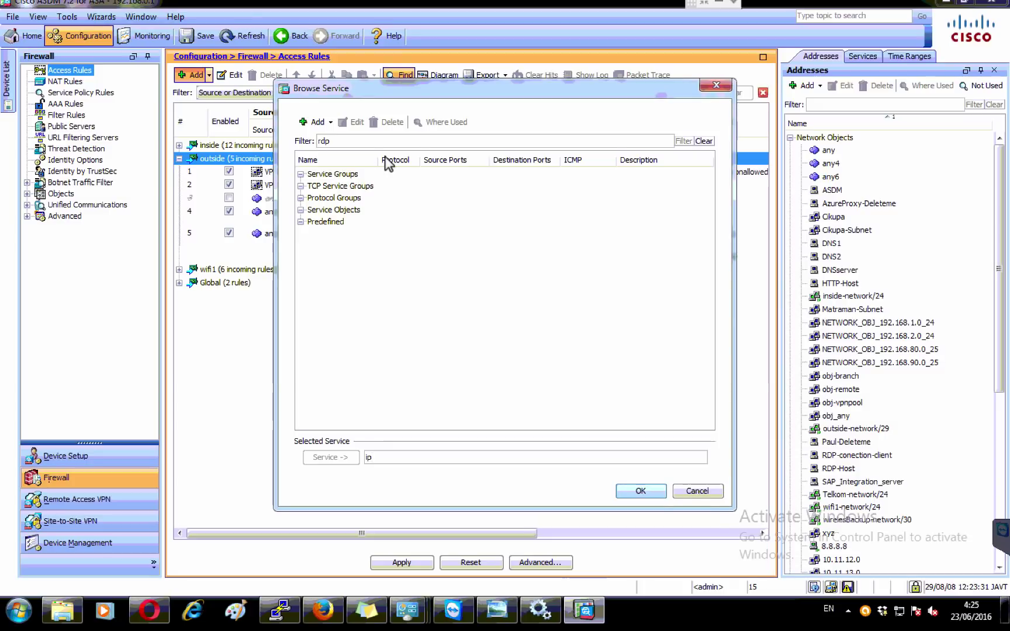
left_click(351, 141)
key("ctrl+a")
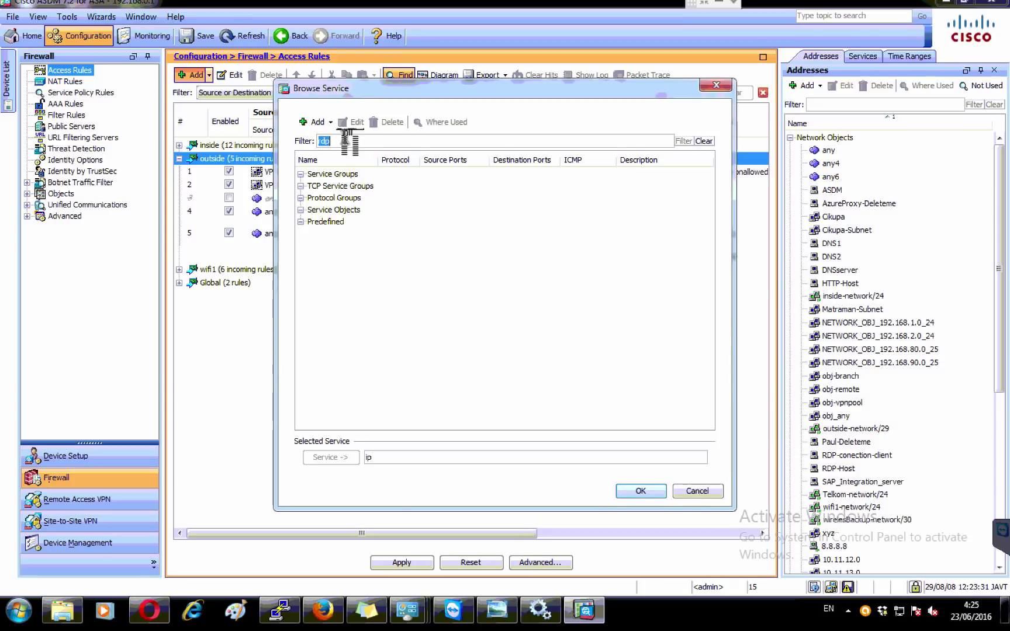
key("BackSpace")
left_click(325, 123)
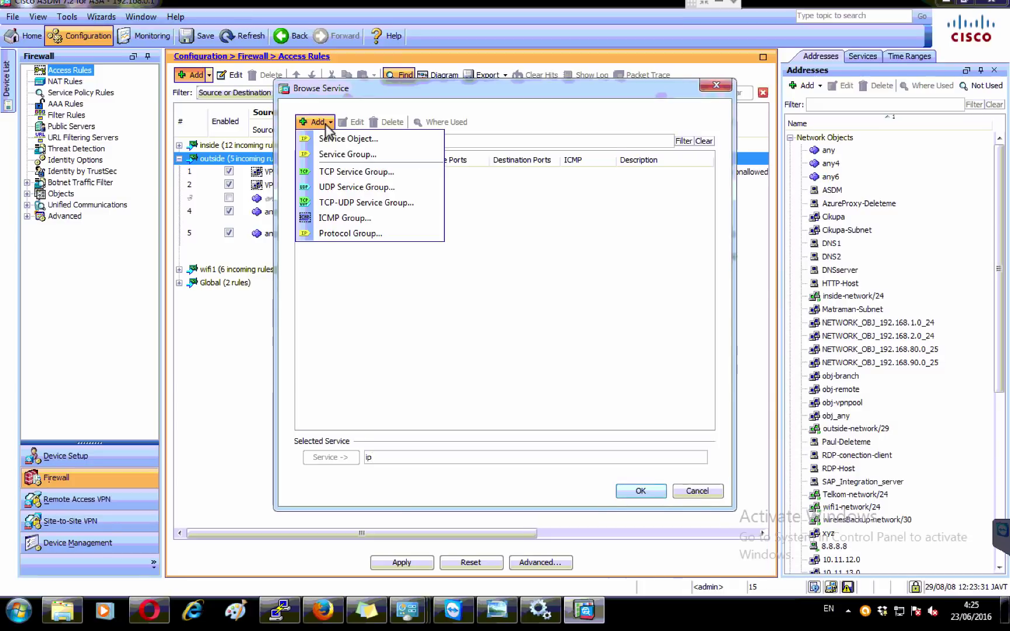
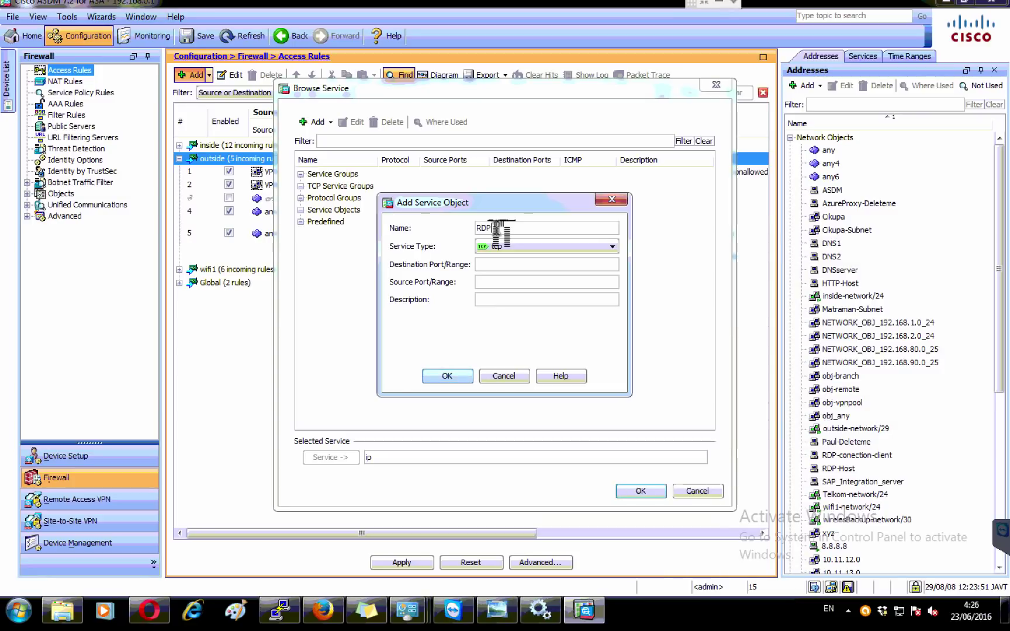
type("-SERVICE")
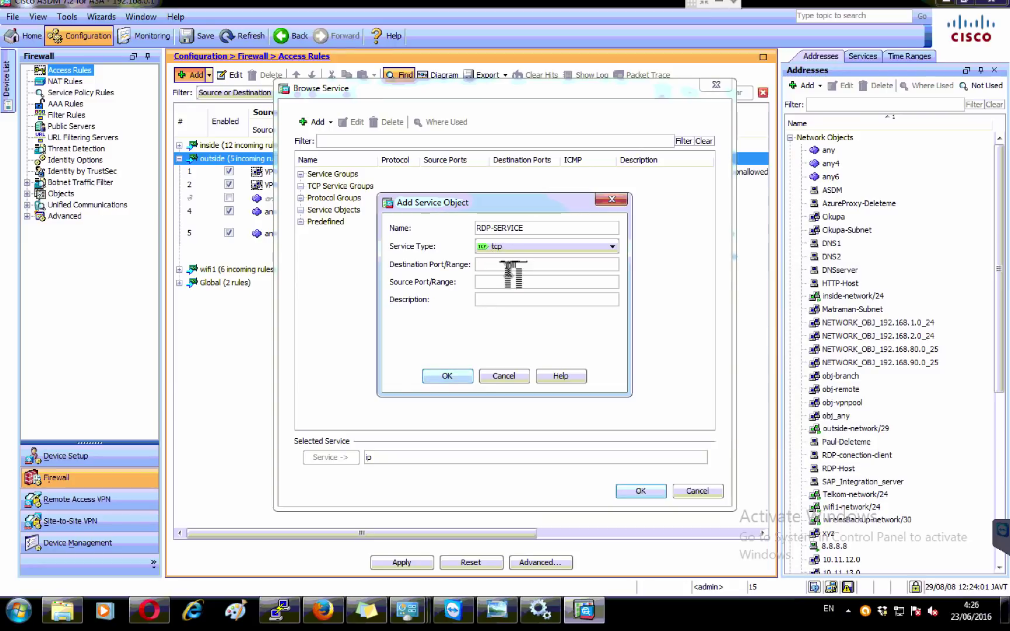
type("3389")
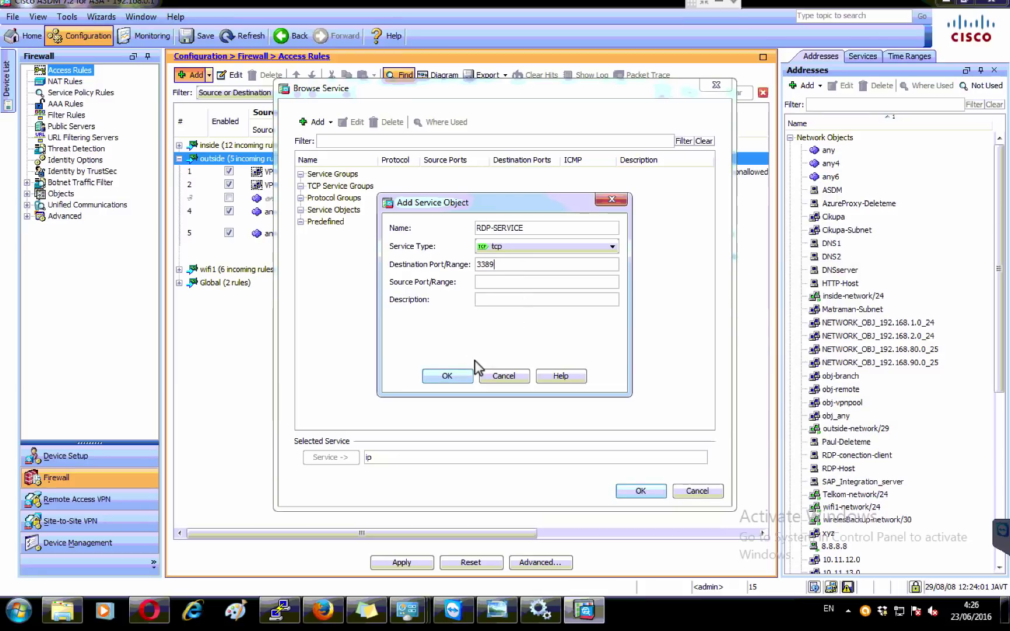
left_click(455, 377)
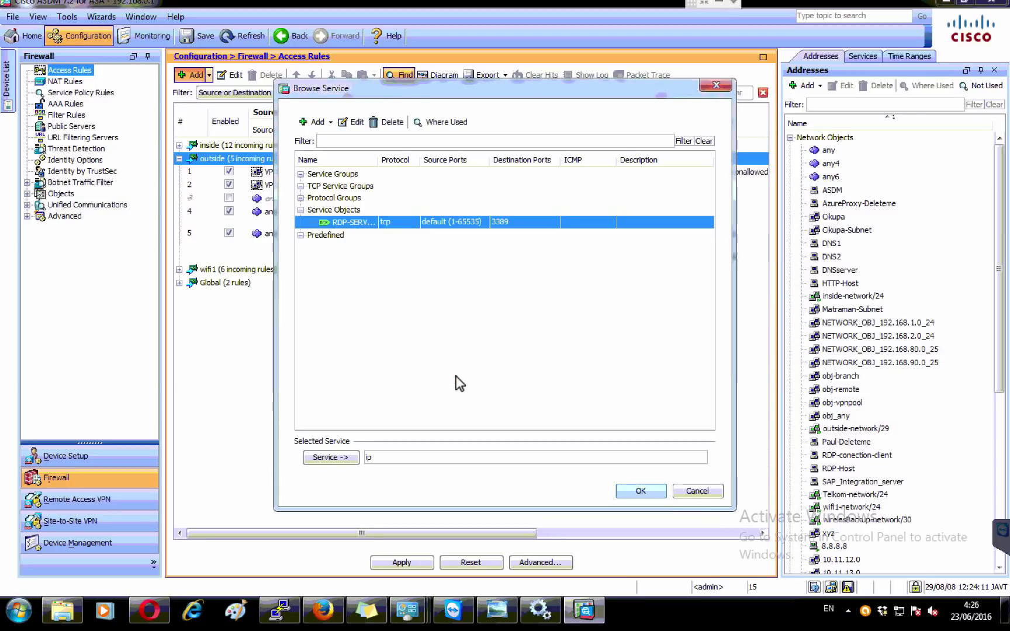
Assign RDP-SERVICE as the access rule's service and add the rule to the outside interface.
double_click(367, 224)
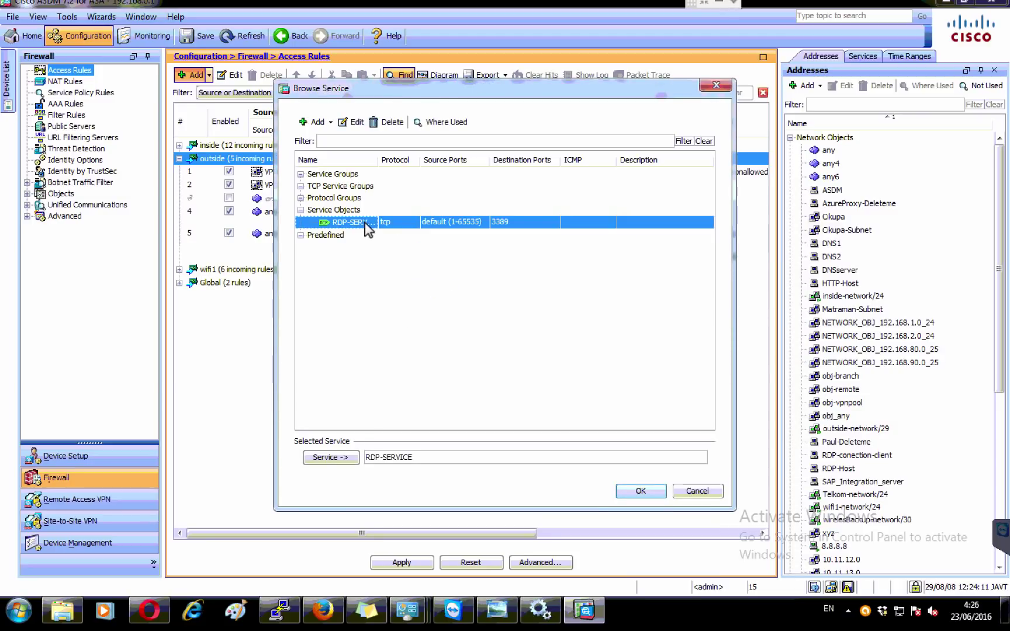
left_click(662, 488)
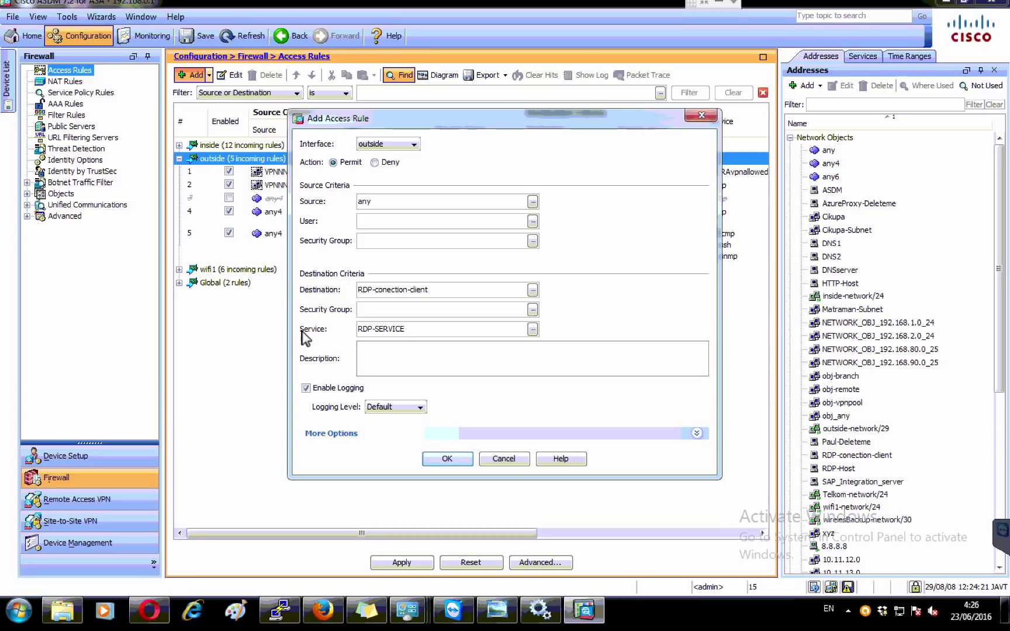
left_click(445, 458)
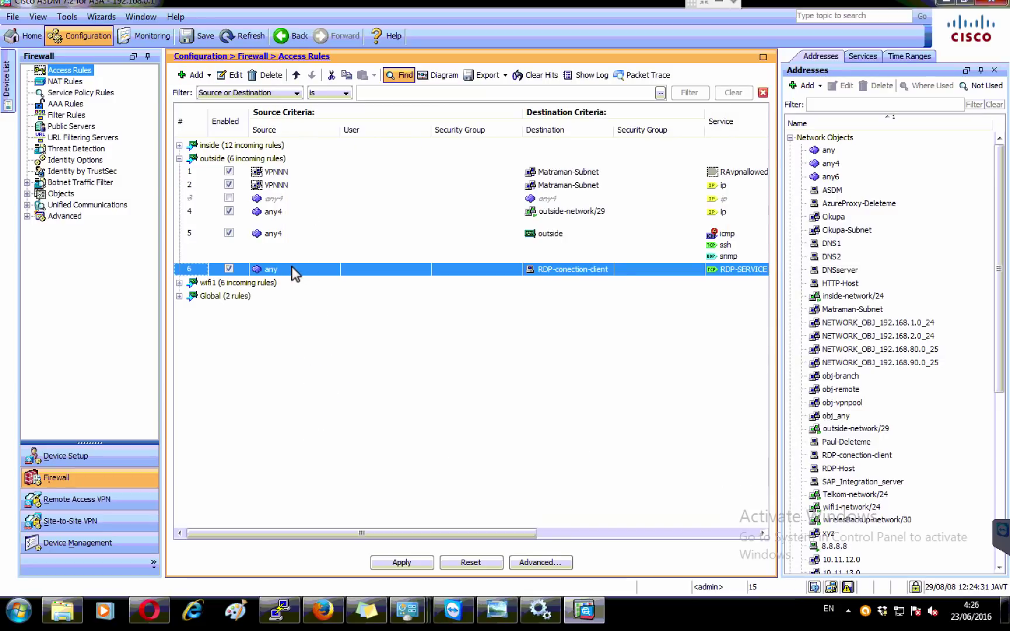
Remove the new RDP-conection-client rule from the outside interface's access rules.
key("Delete")
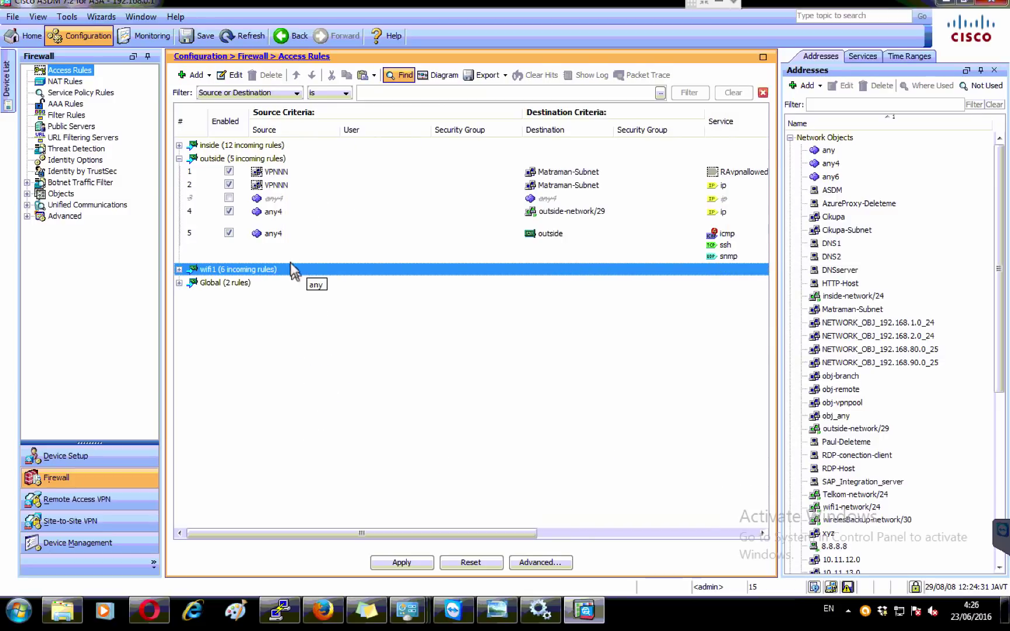
Paste the cut RDP-conection-client rule above the first VPNNN rule in the outside interface's access rules.
left_click(272, 174)
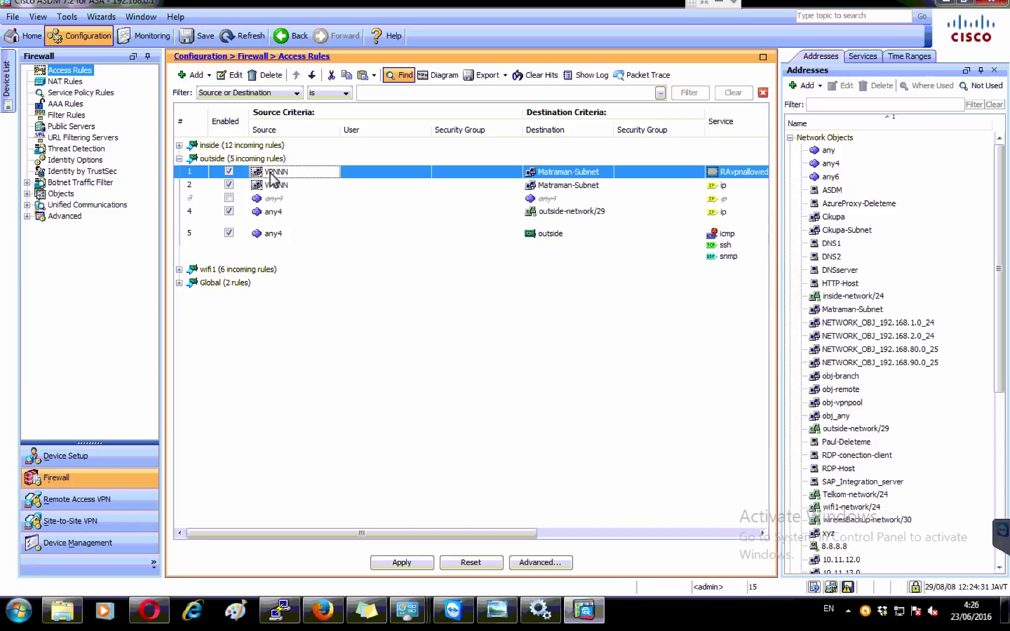
key("ctrl+v")
left_click(452, 461)
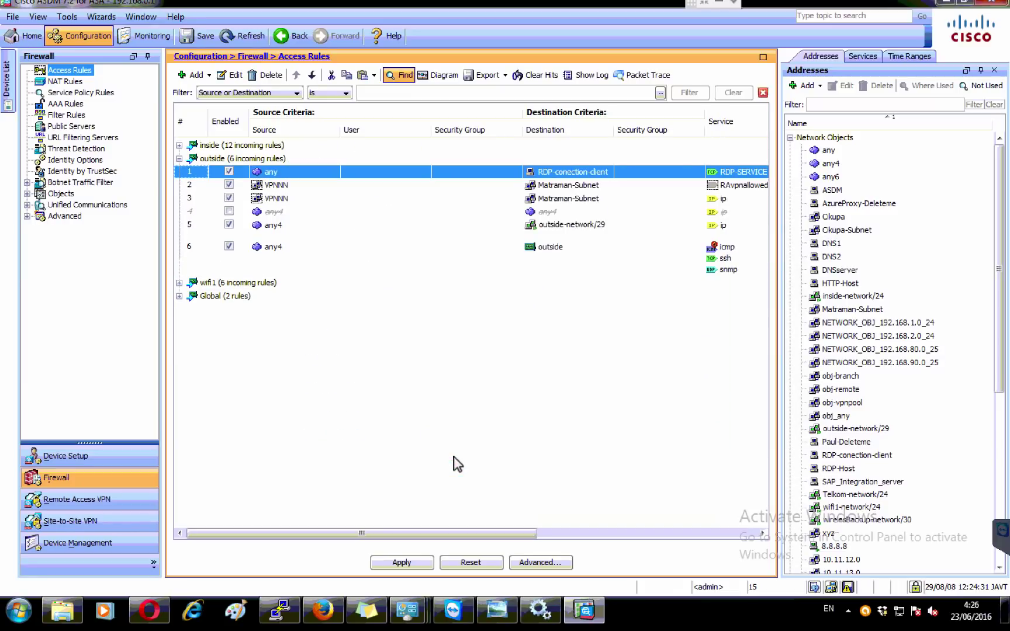
Review the order of the outside interface's access rules, from the RDP-conection-client rule down to the disabled any4 rule.
left_click(278, 171)
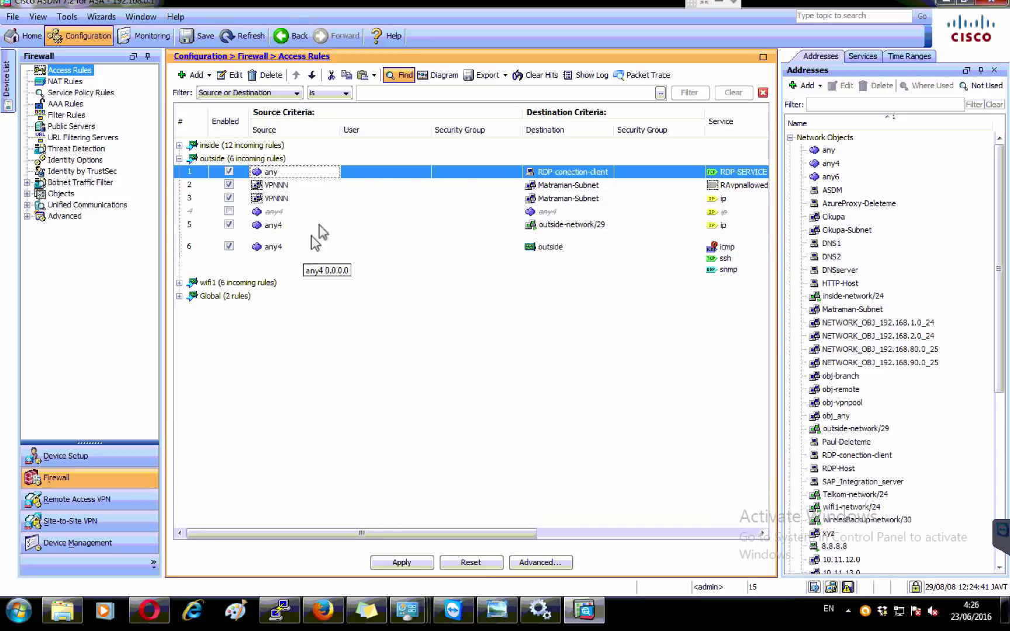
key("Down")
key("Down")
key("Down")
key("Down")
key("Down")
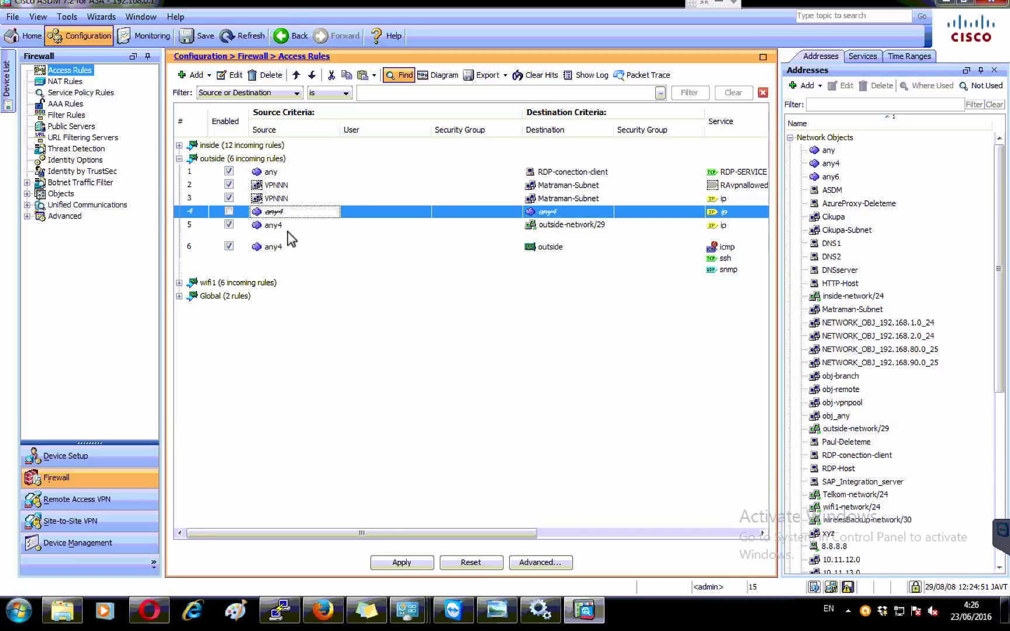
left_click(295, 211)
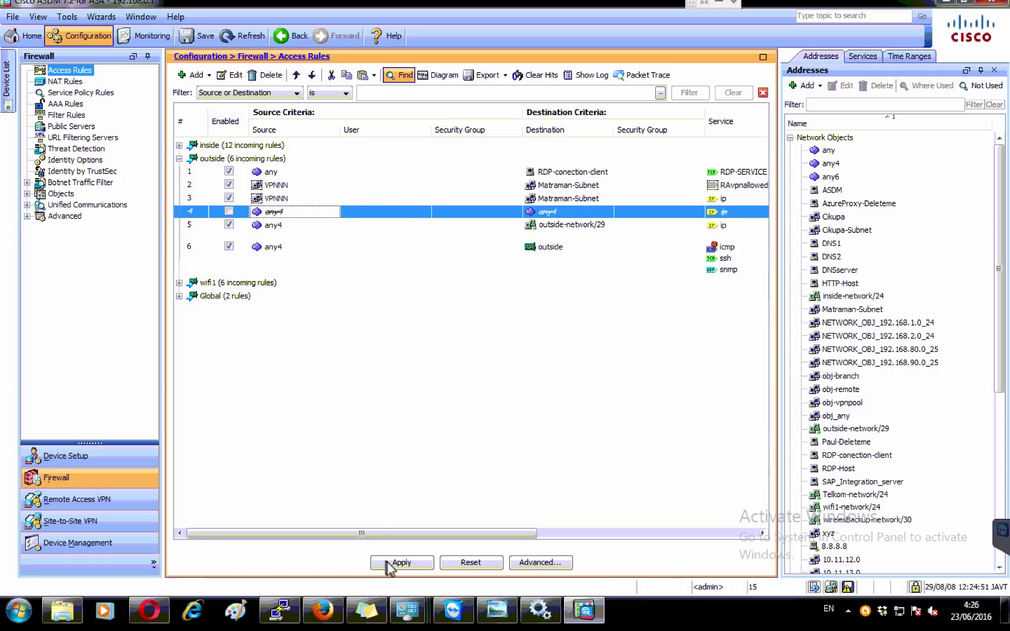
Apply the access rule changes and send the generated CLI commands to the ASA.
left_click(399, 562)
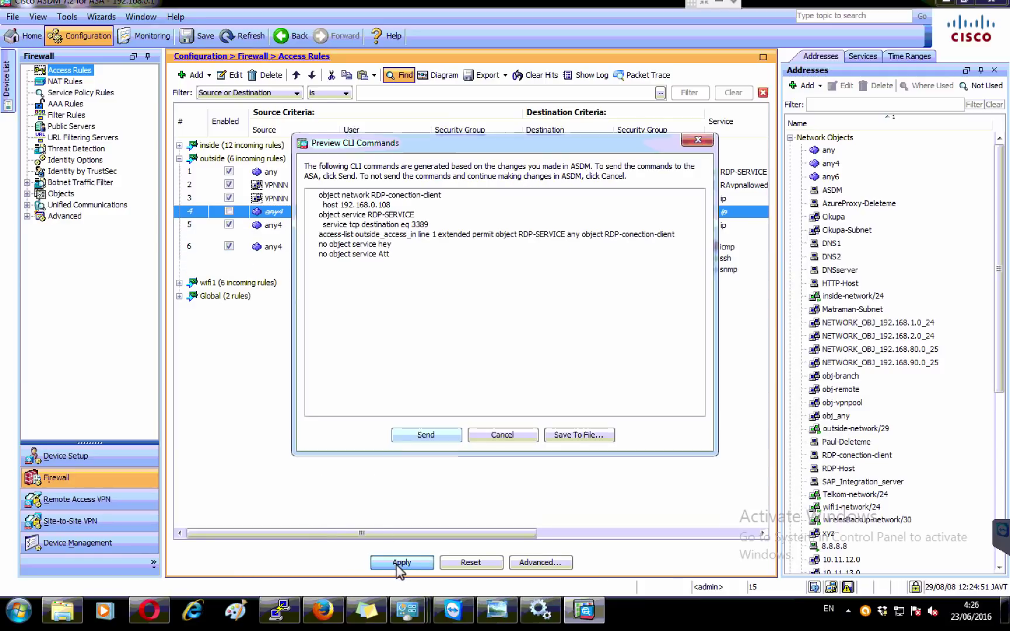
left_click(426, 436)
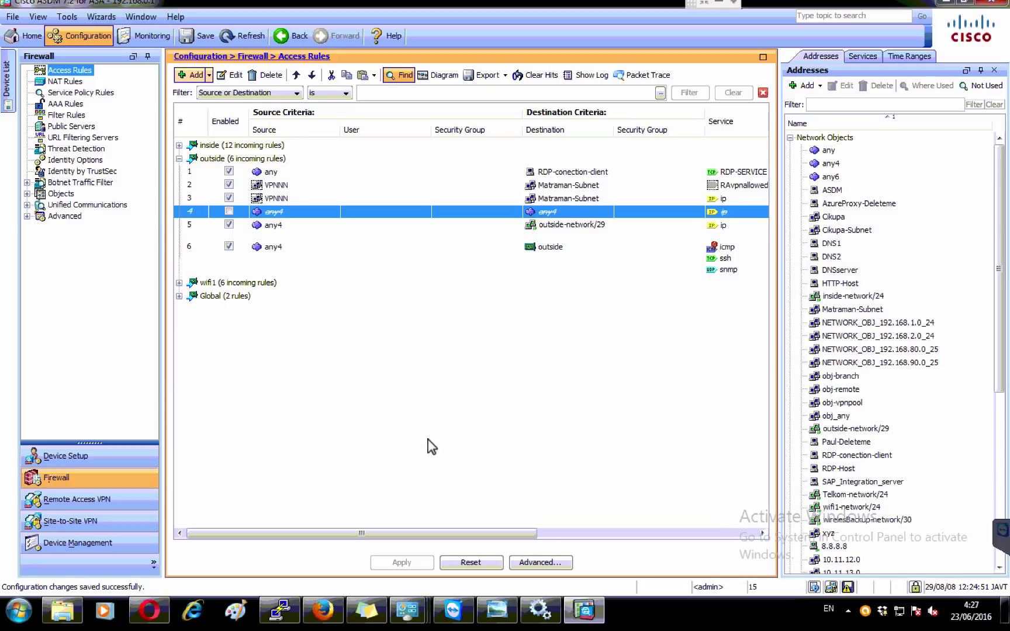
Start a NAT rule before the "Network Object" NAT rules and, following the topology notes in TextEdit, set its source interface to inside.
left_click(71, 82)
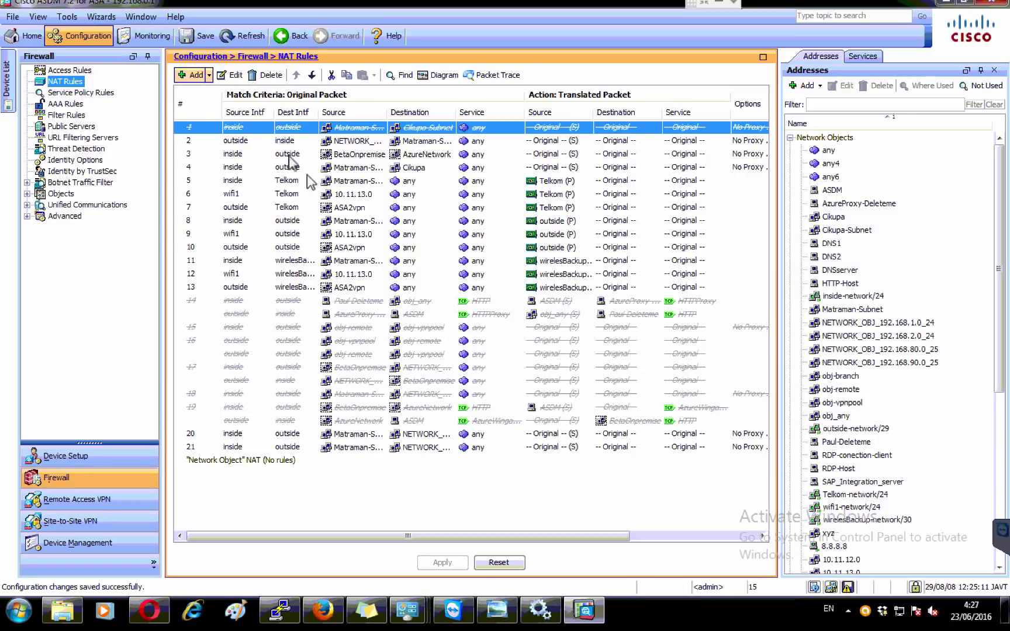
left_click(207, 75)
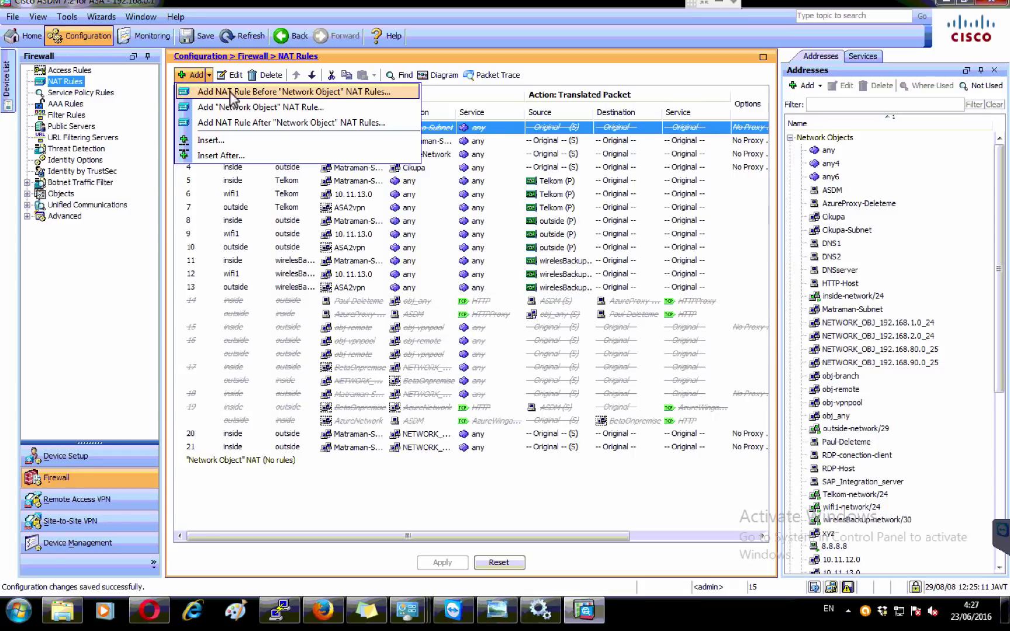
left_click(341, 93)
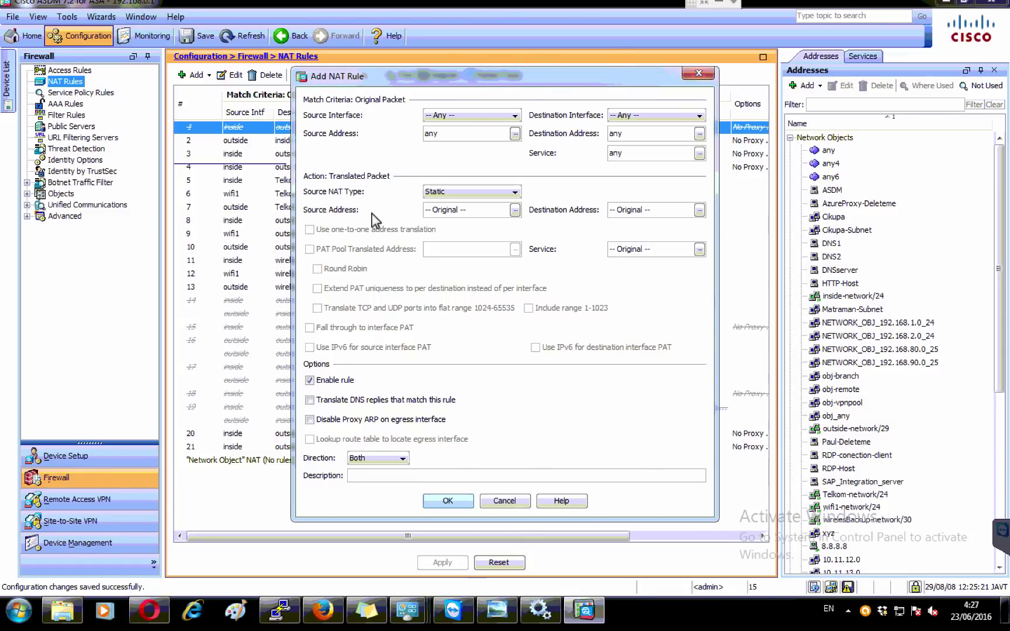
key("ctrl+Left")
left_click_drag(217, 204, 166, 204)
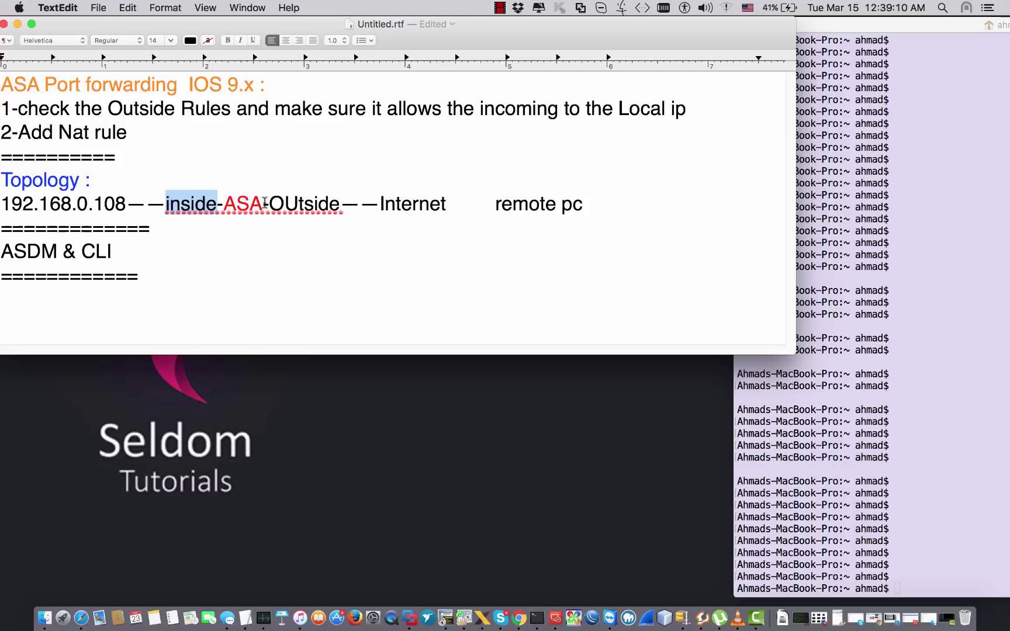
left_click_drag(269, 204, 330, 204)
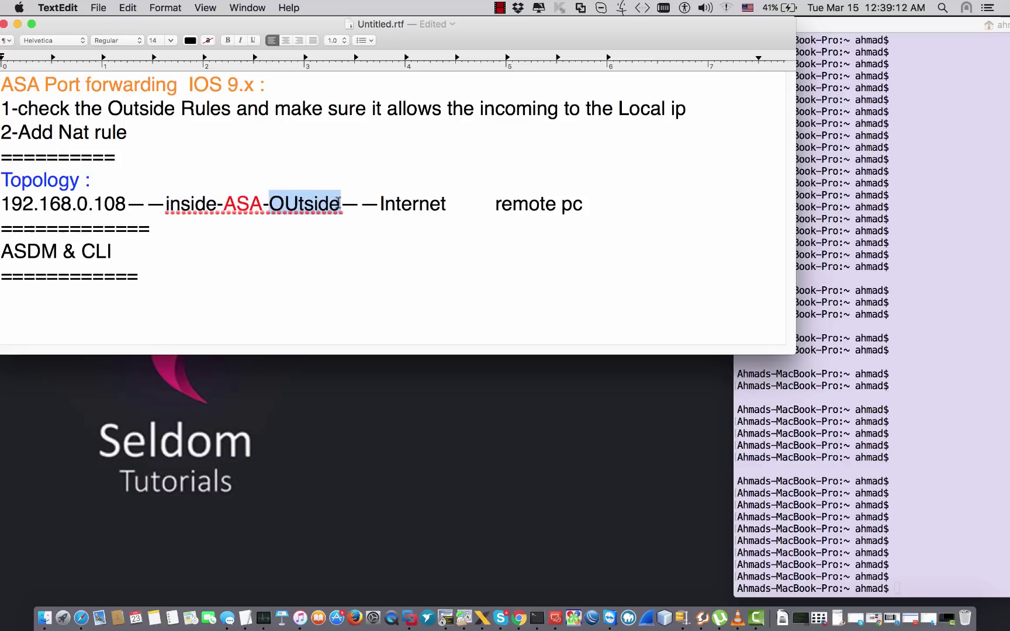
key("ctrl+Right")
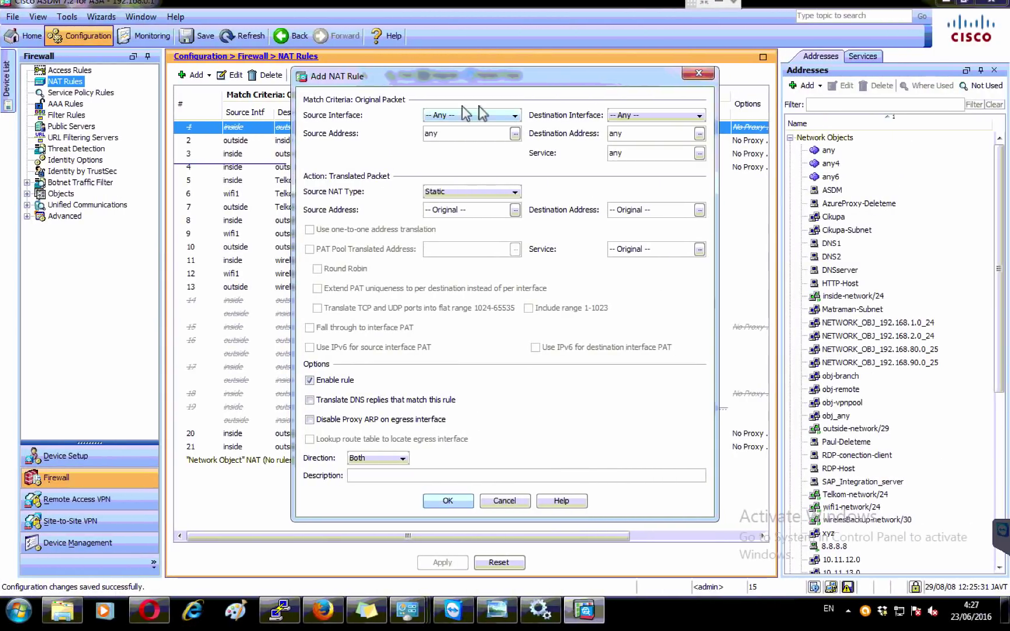
left_click(502, 117)
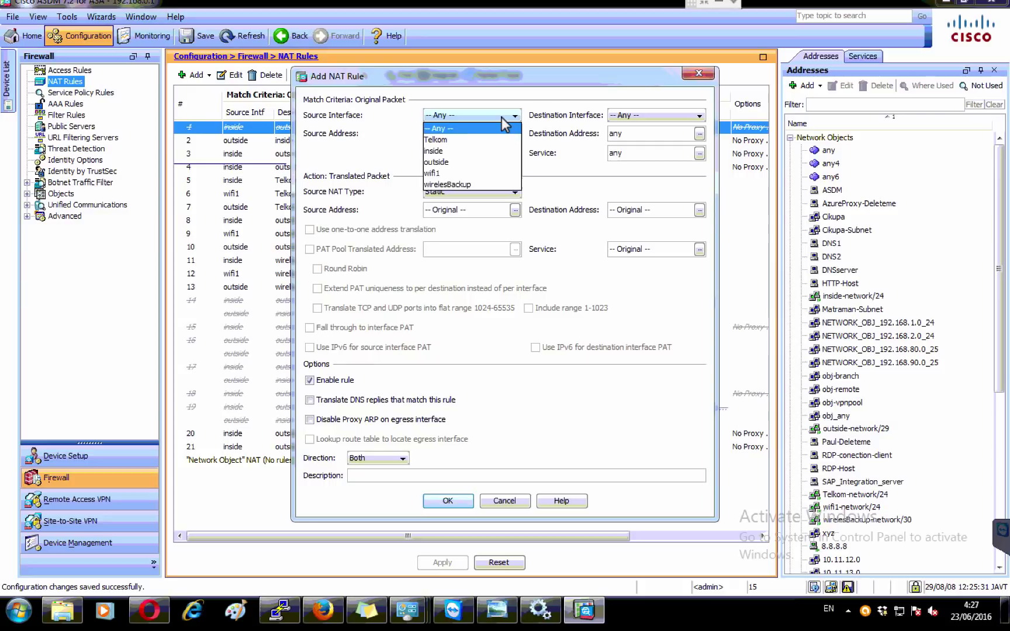
left_click(441, 153)
Check the local host address in the TextEdit notes and set the NAT rule's original source address to RDP-conection-client.
key("ctrl+Left")
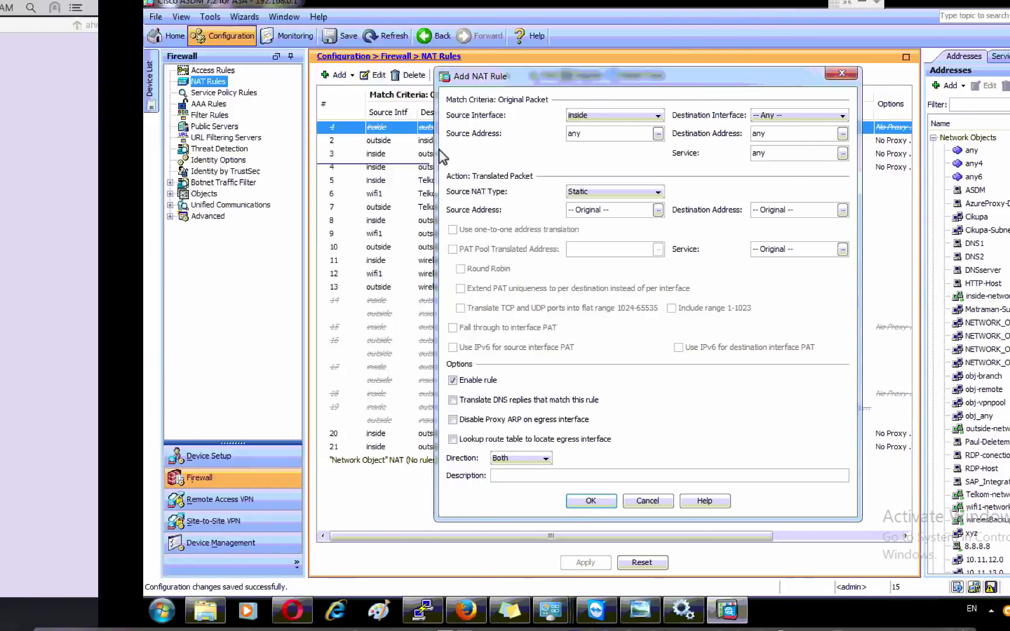
left_click_drag(217, 204, 7, 206)
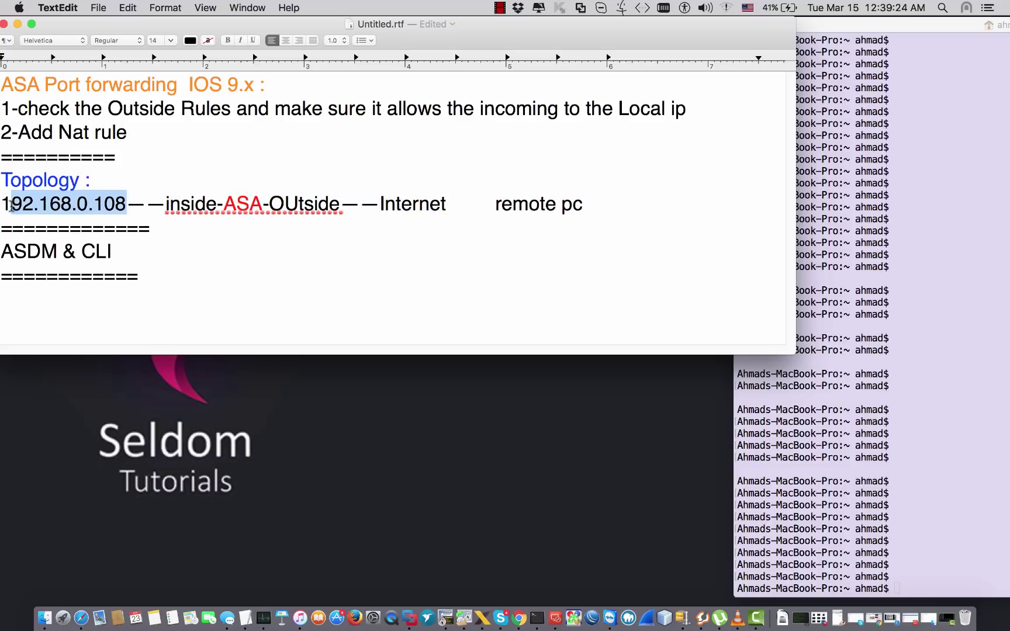
key("ctrl+Right")
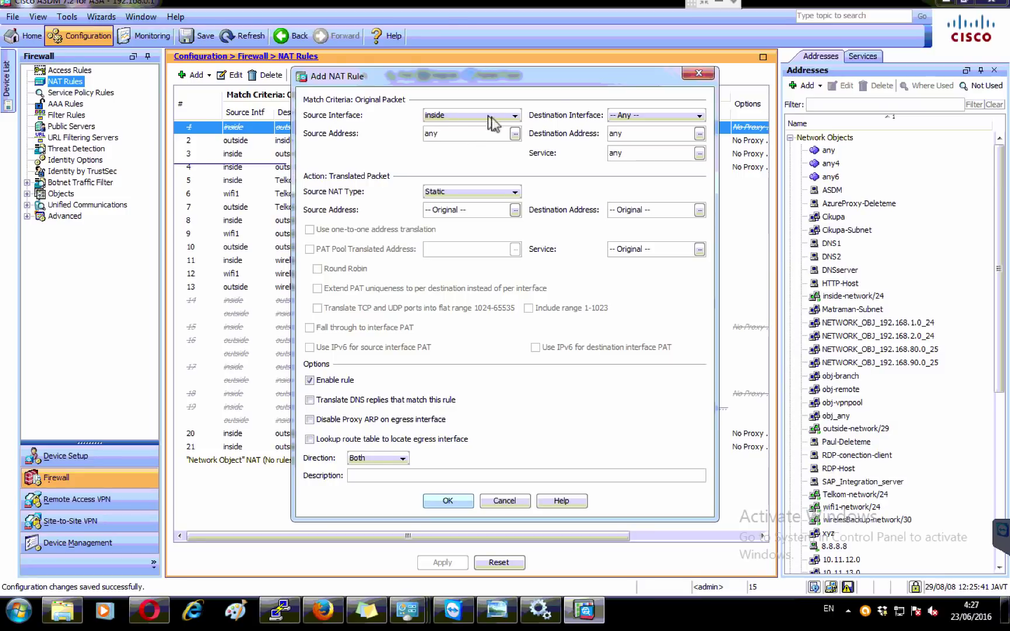
left_click(515, 134)
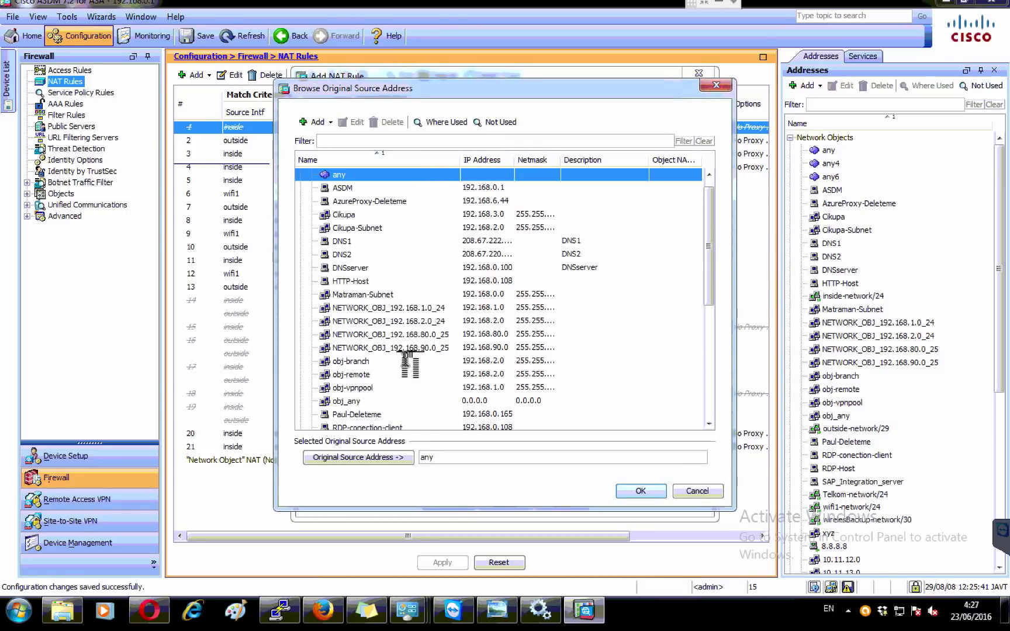
left_click(395, 429)
double_click(395, 428)
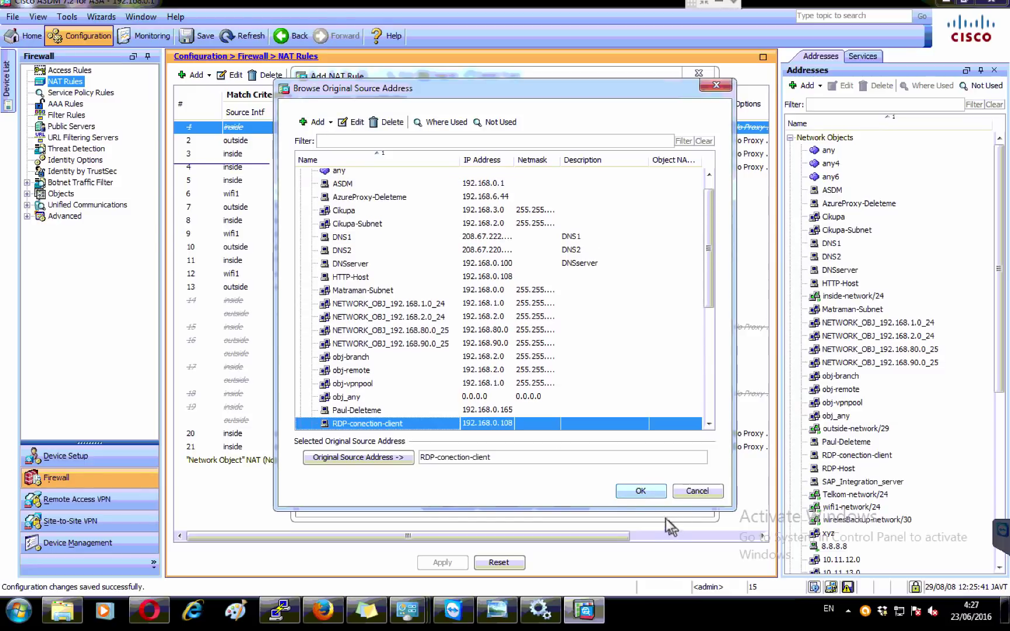
left_click(641, 493)
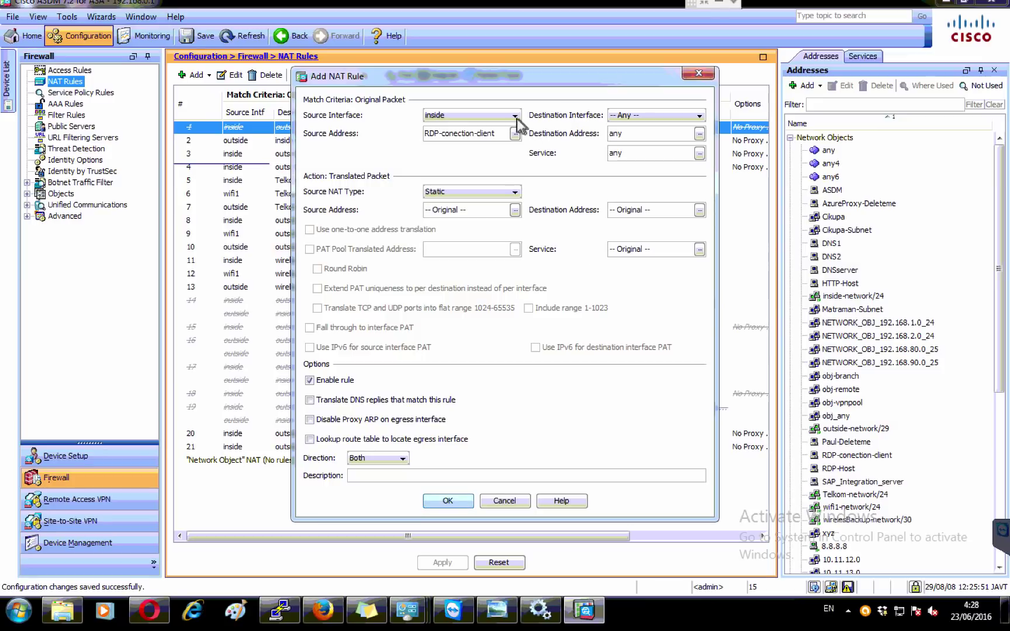
Set the NAT rule's destination interface to outside and its translated source address to the outside interface.
left_click(662, 118)
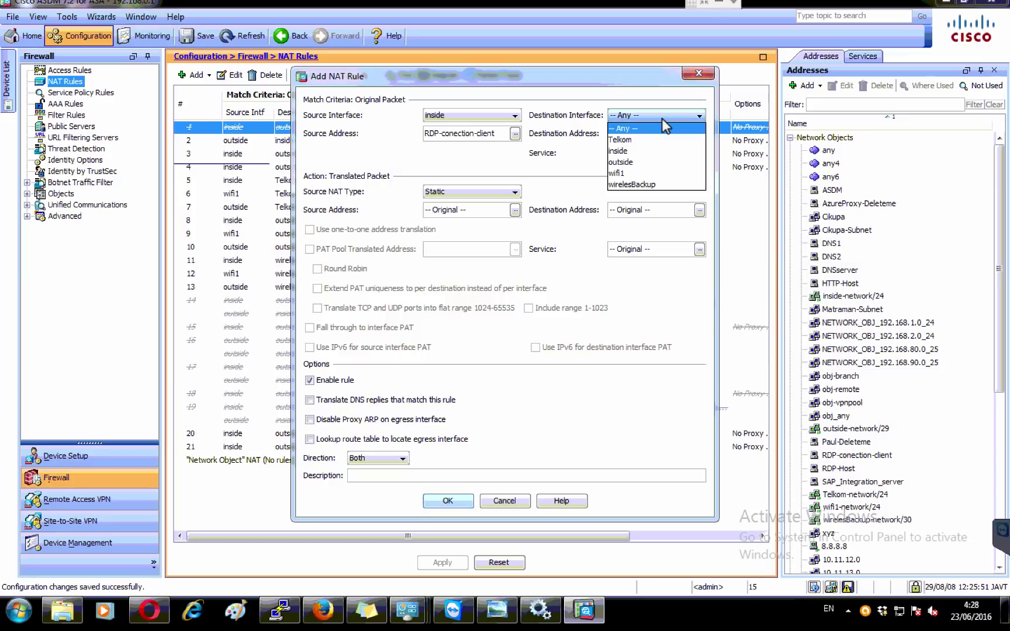
left_click(632, 162)
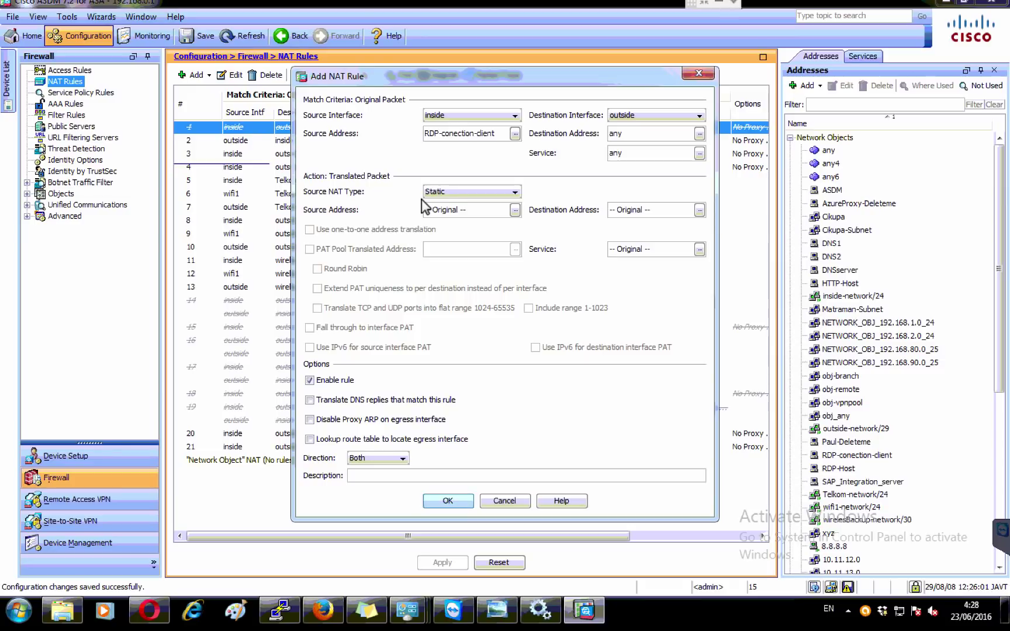
left_click(514, 211)
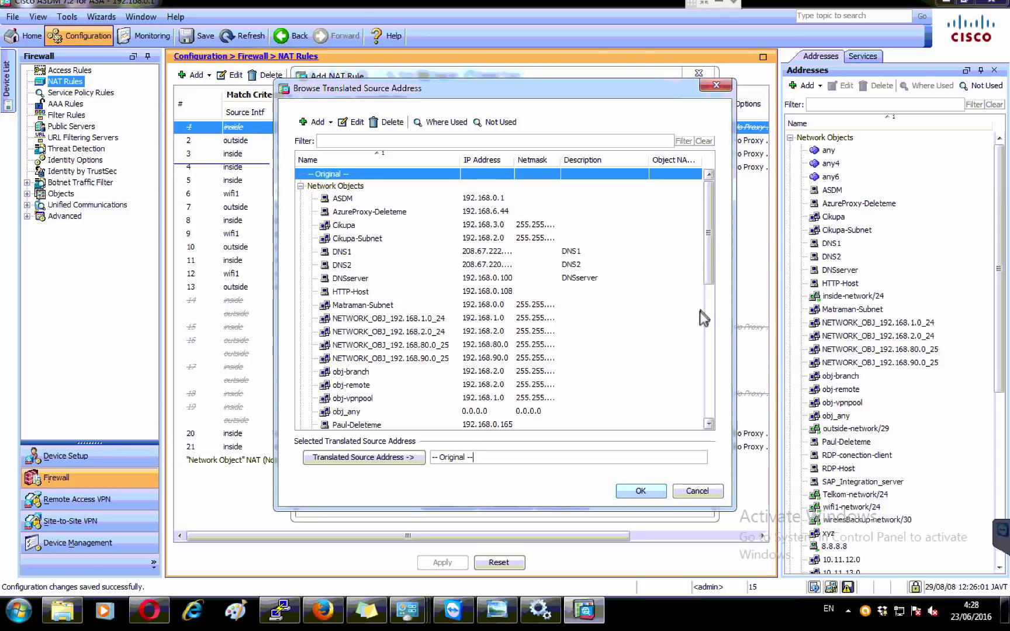
scroll(706, 420, "down", 5)
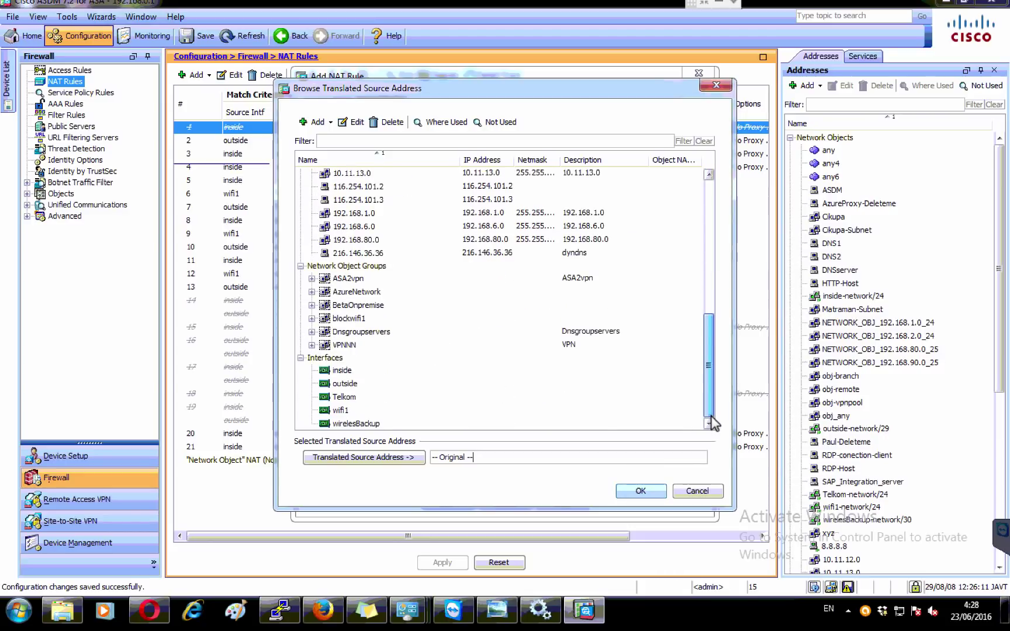
double_click(344, 384)
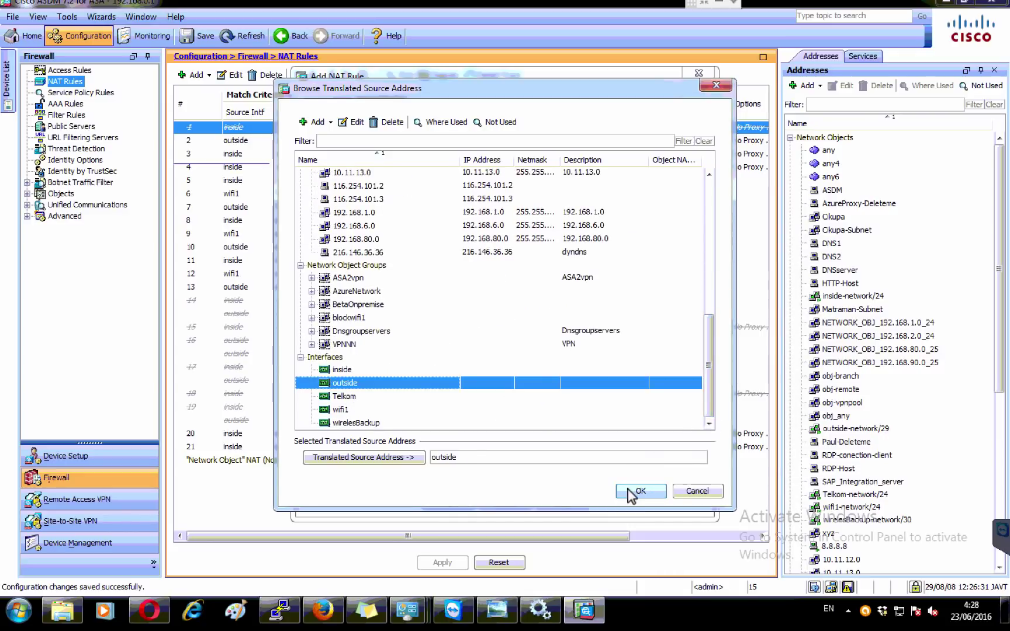
left_click(640, 491)
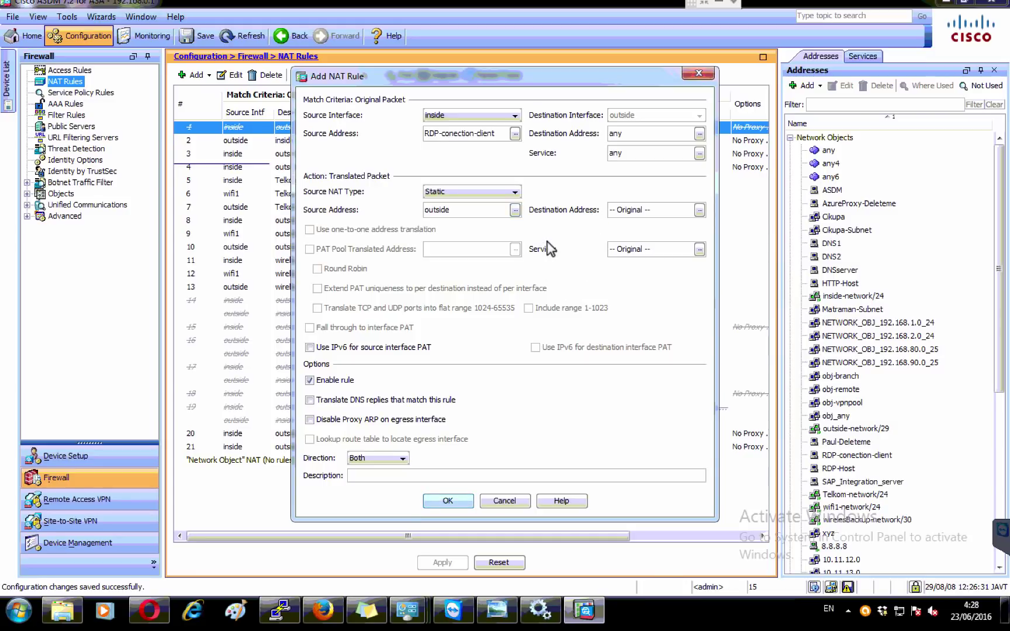
For the NAT rule's translated service, create a TCP service object RDP-service with source port 3389.
left_click(699, 249)
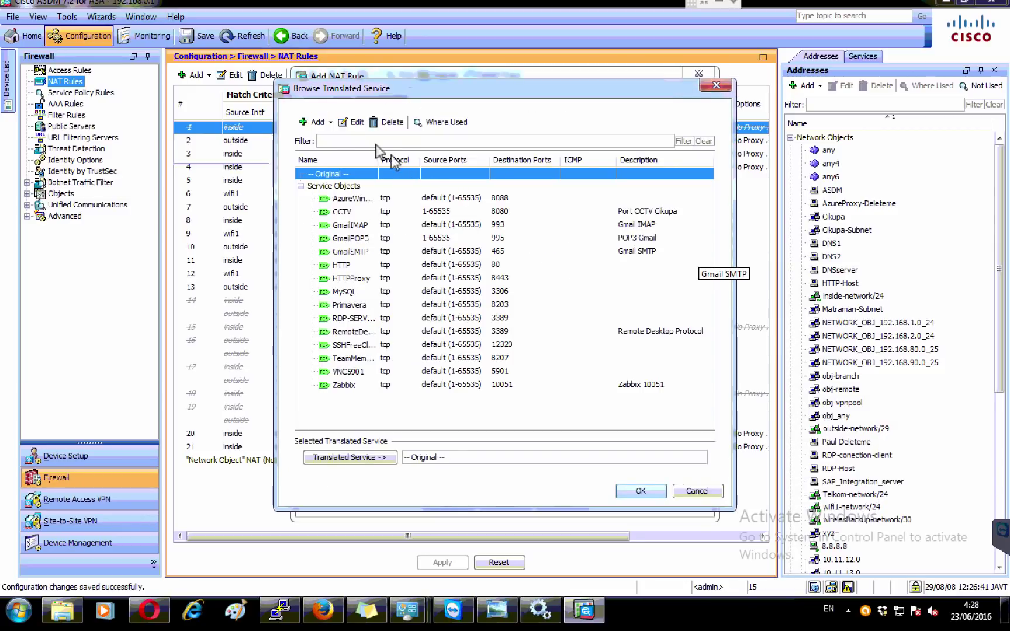
left_click(329, 123)
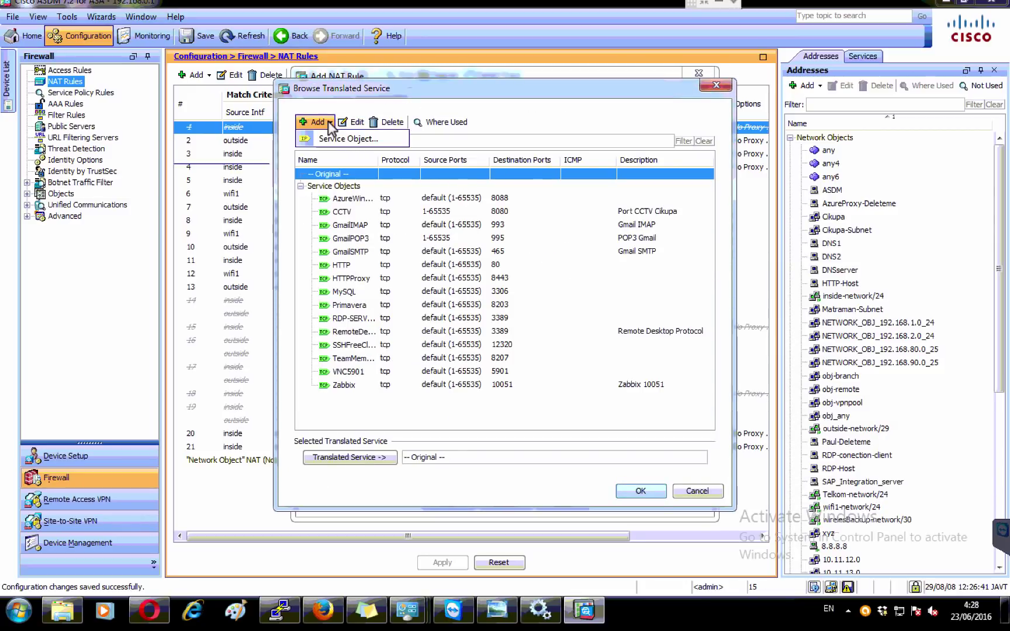
left_click(333, 140)
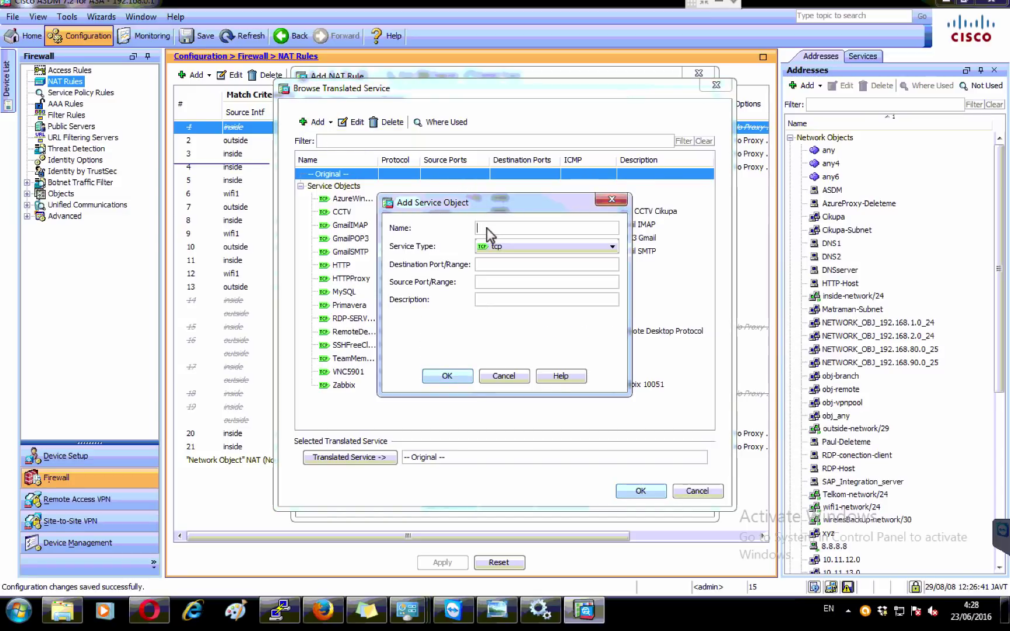
type("RDP-service")
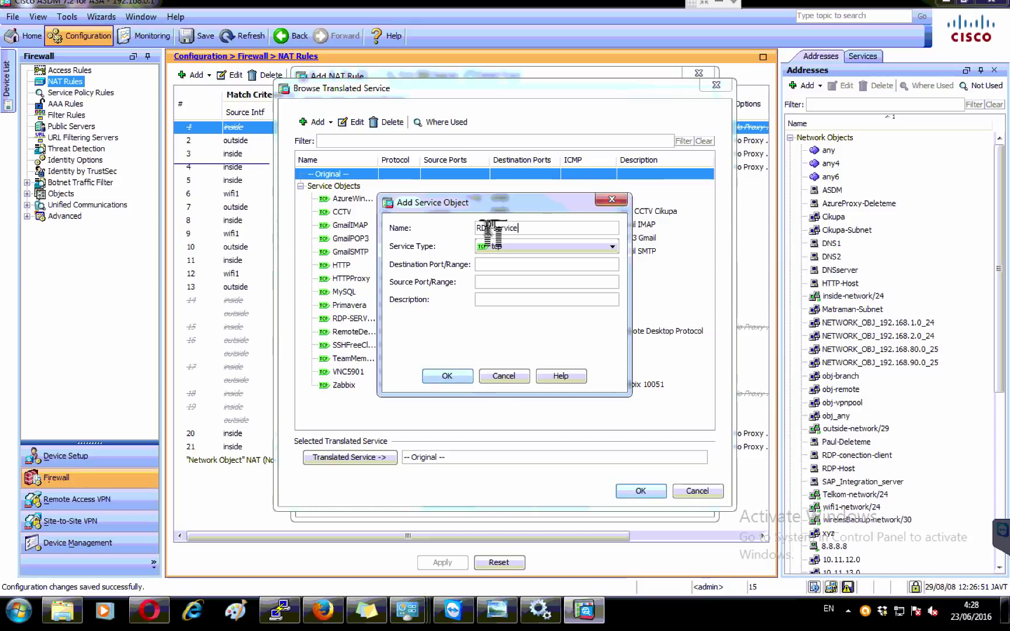
left_click(492, 266)
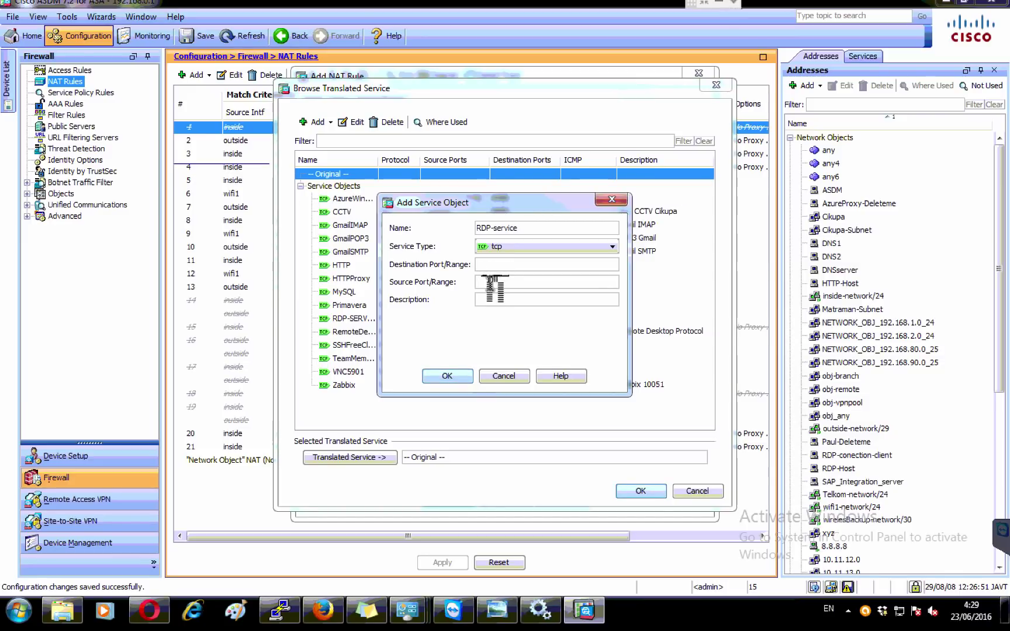
left_click(489, 283)
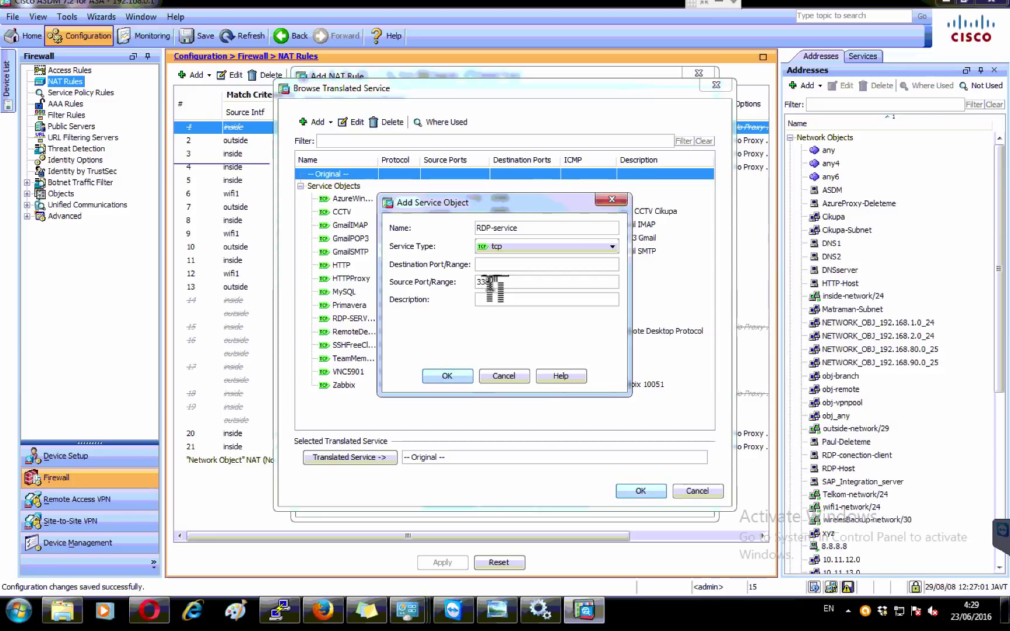
type("89")
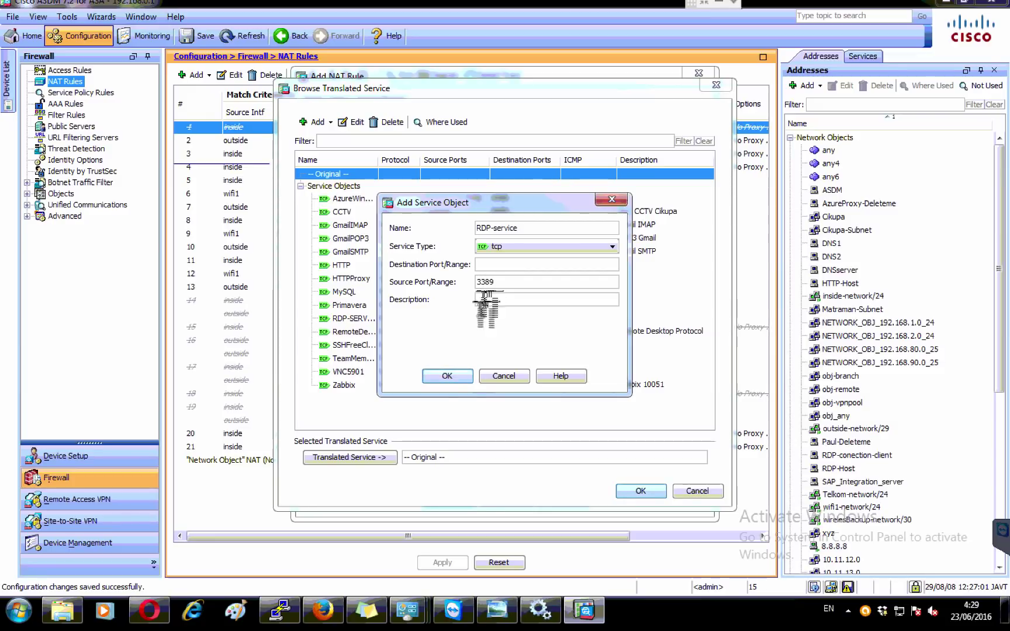
left_click(452, 377)
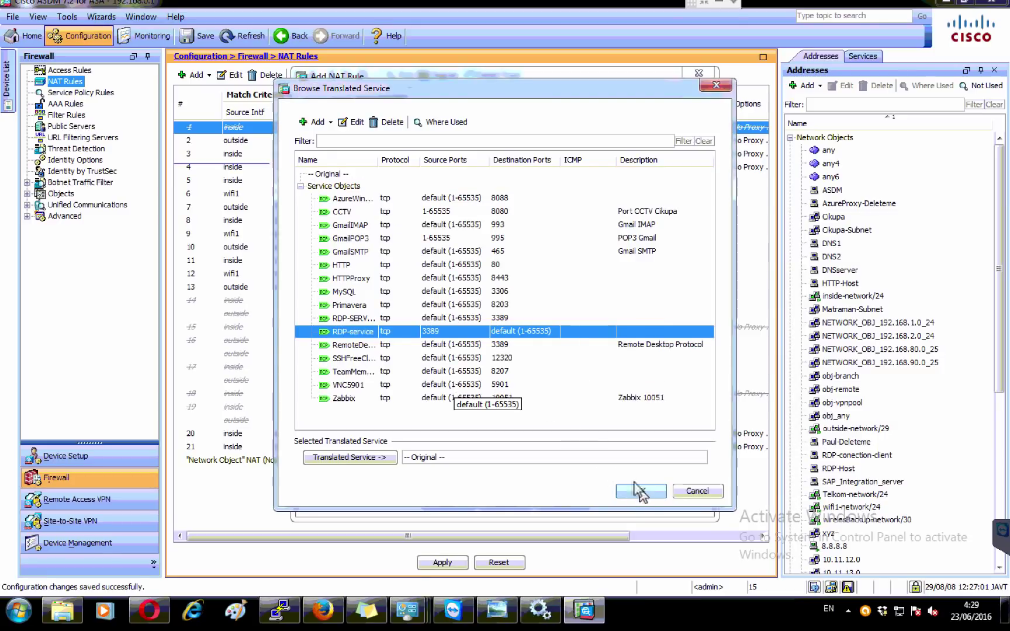
Assign RDP-service as the translated service and add the NAT rule to the table.
double_click(479, 335)
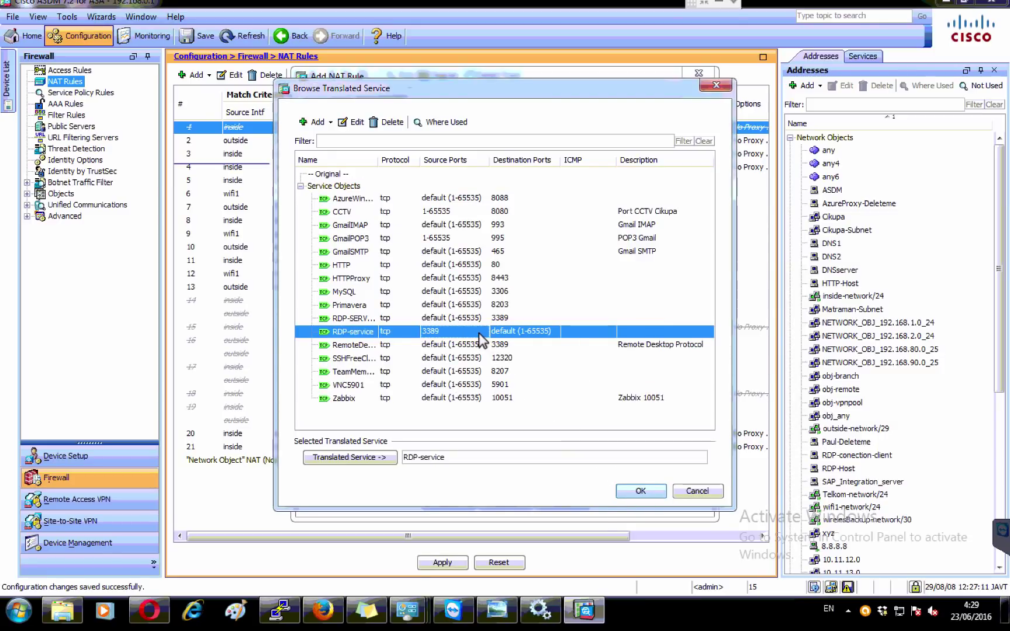
left_click(643, 491)
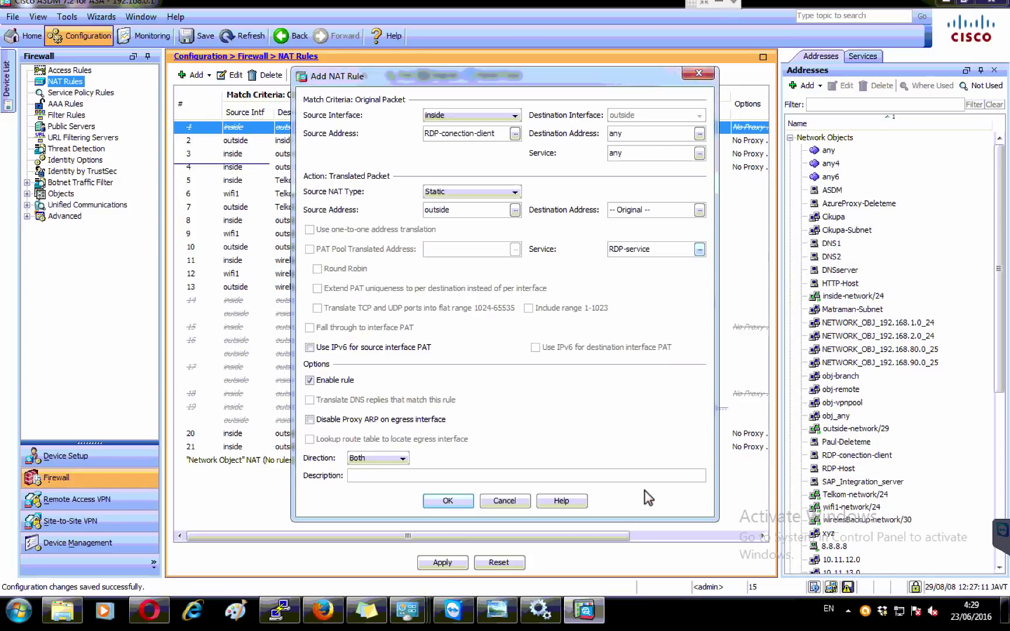
left_click(450, 501)
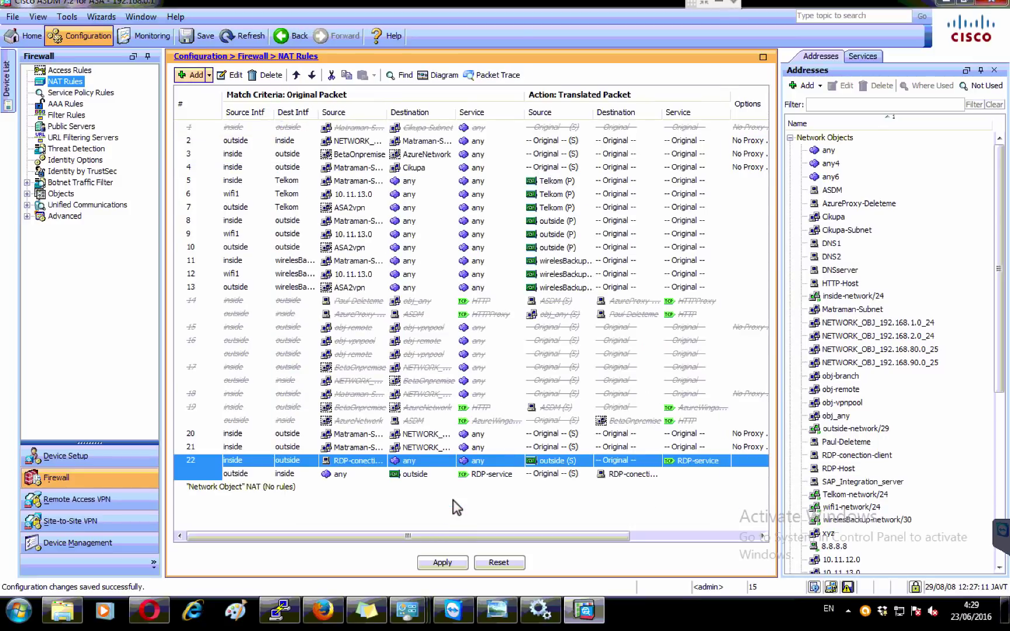
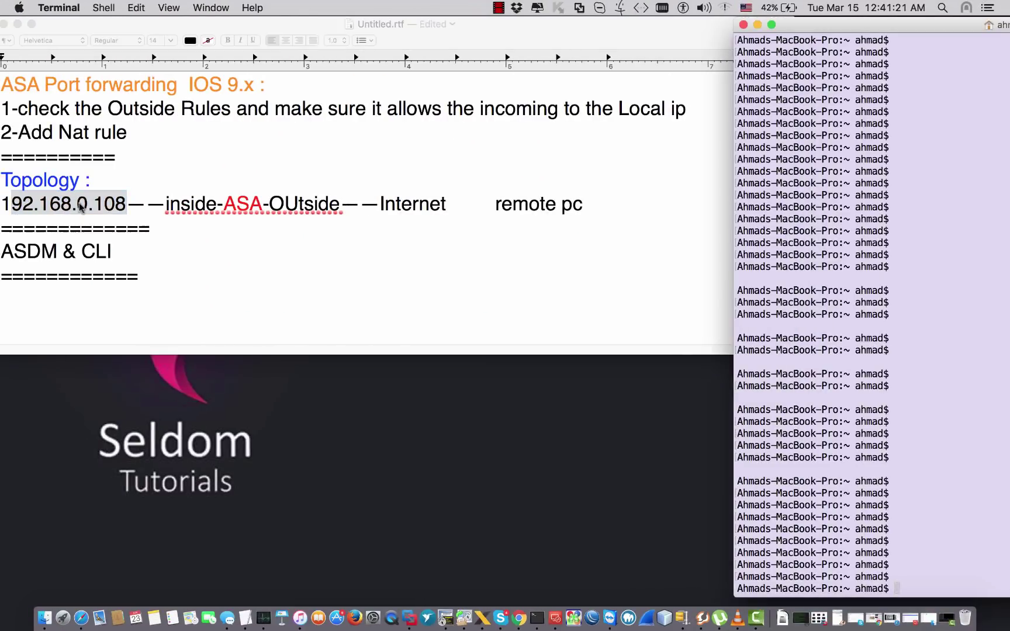
Compare the local host address and outside interface in the TextEdit topology notes with the new NAT rule's settings.
left_click_drag(125, 204, 35, 203)
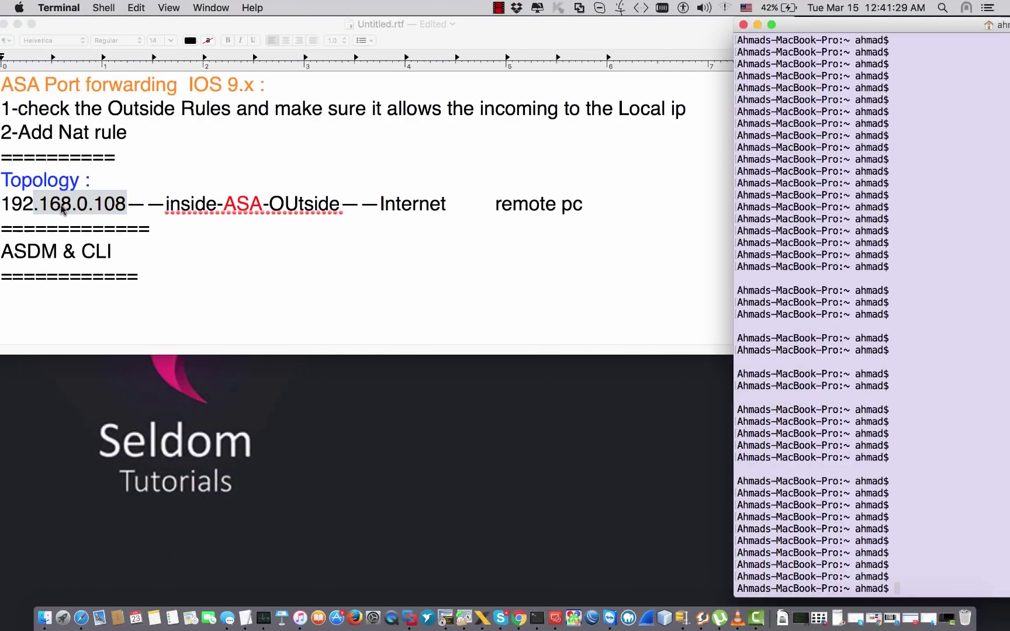
left_click(62, 209)
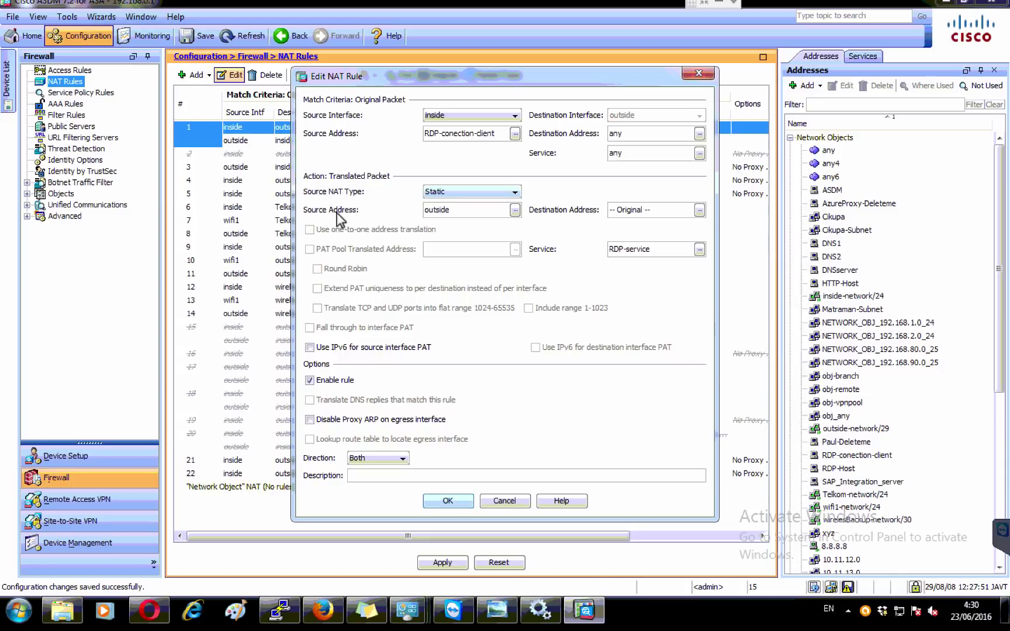
key("ctrl+Left")
left_click_drag(340, 204, 269, 204)
key("ctrl+Right")
Check the source port of the RDP-service object used as the NAT rule's translated service.
left_click(700, 249)
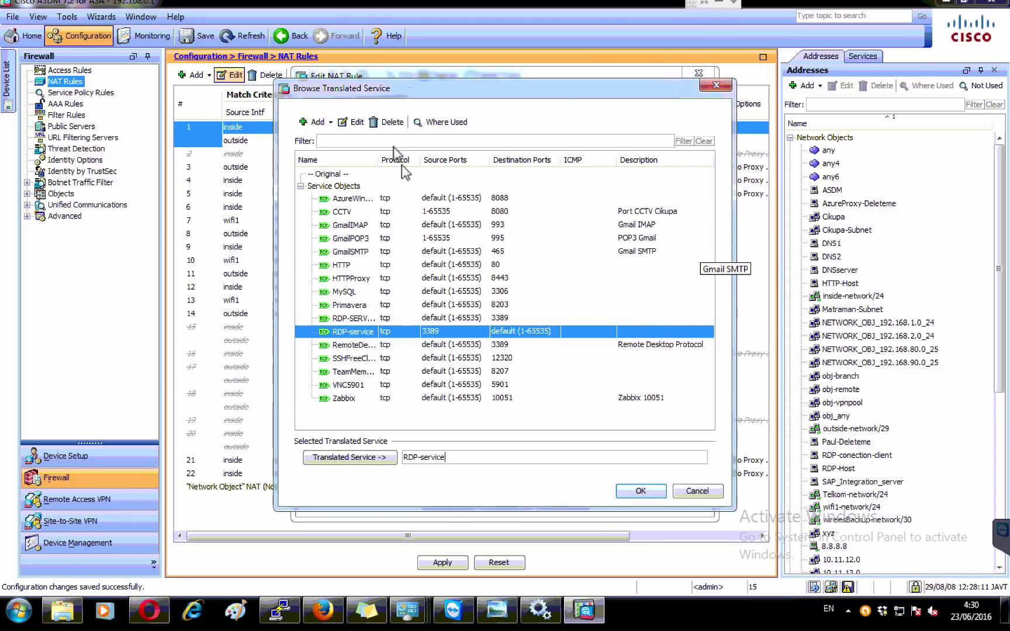
left_click(352, 122)
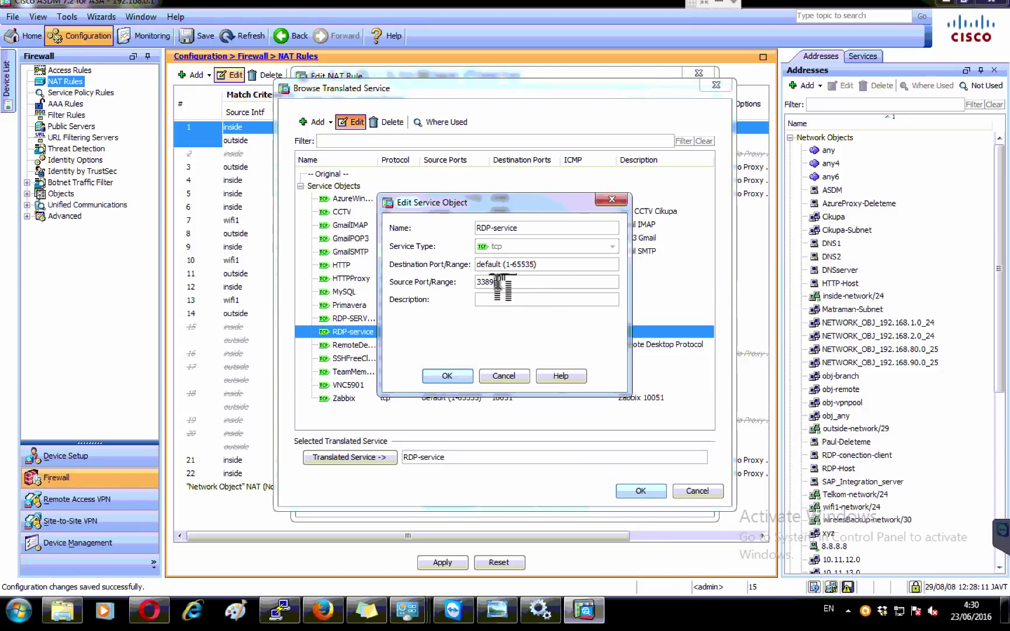
left_click_drag(474, 282, 520, 277)
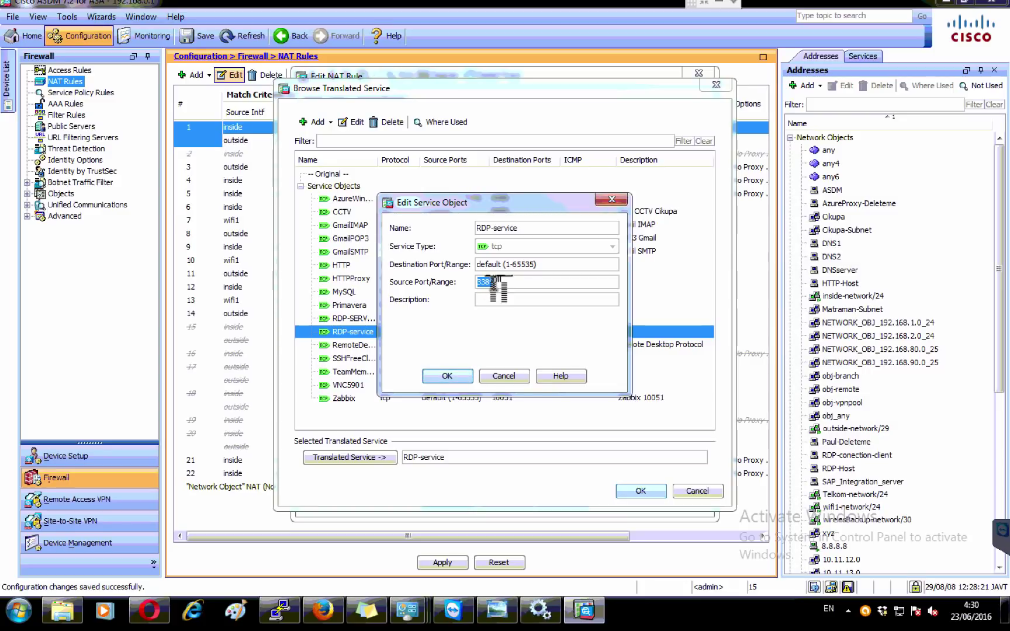
left_click(447, 376)
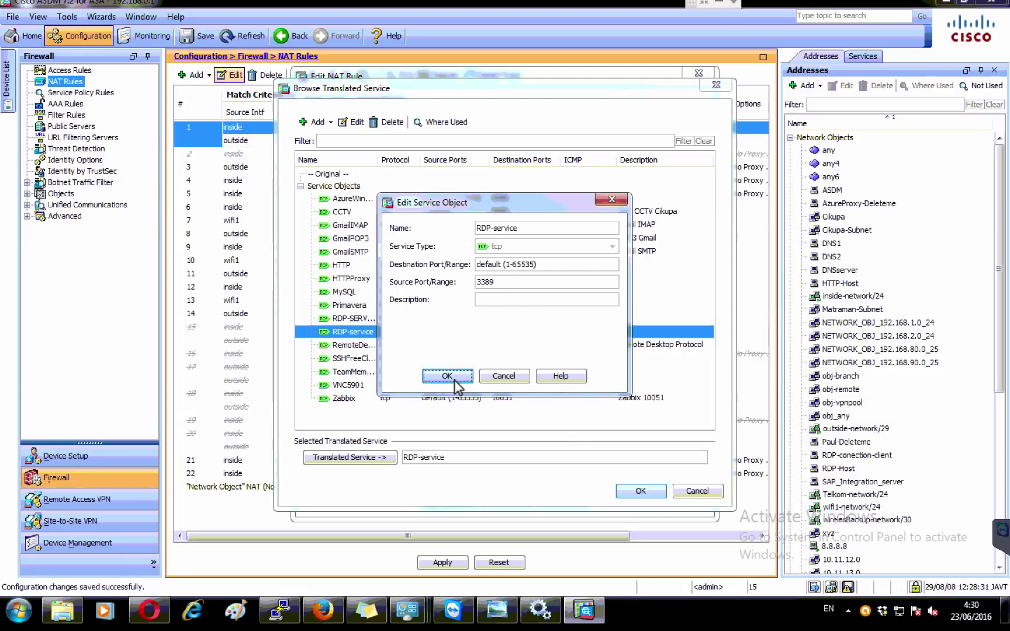
left_click(640, 492)
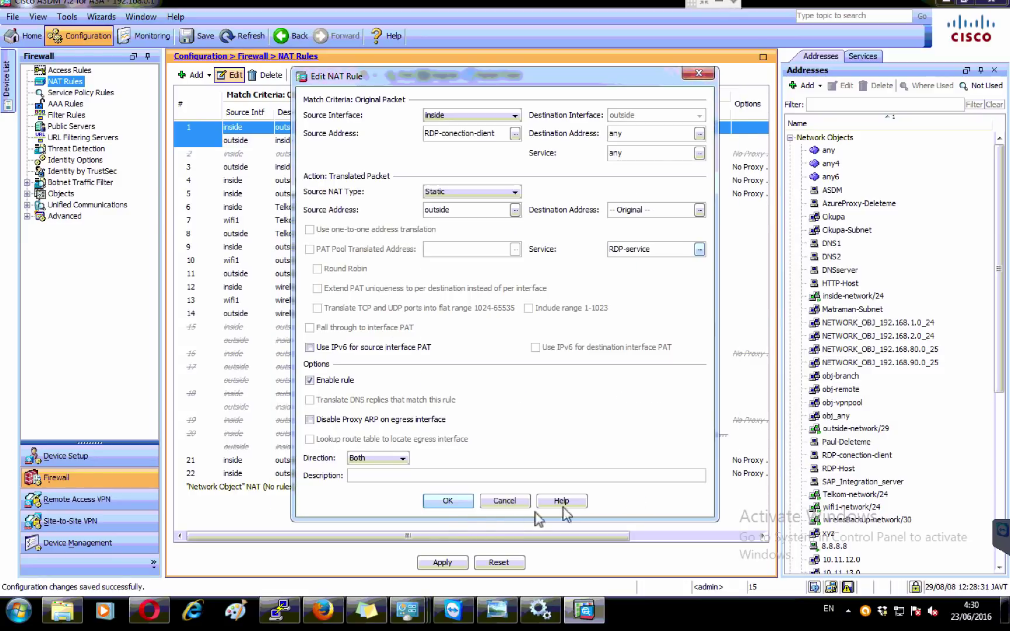
Confirm the NAT rule, then apply the changes by sending the generated CLI commands to the ASA.
left_click(446, 501)
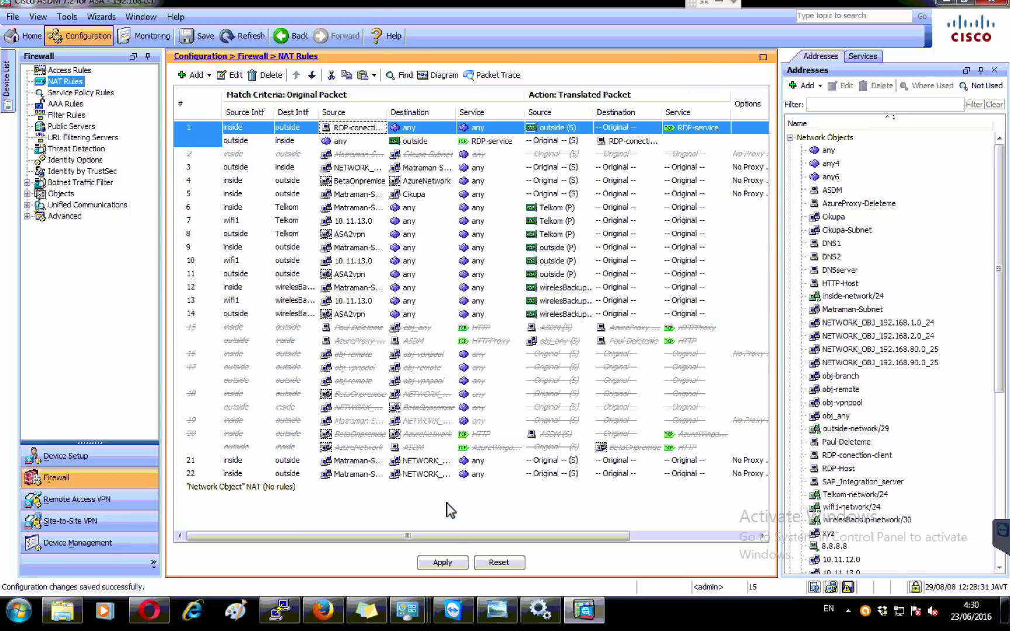
left_click(449, 562)
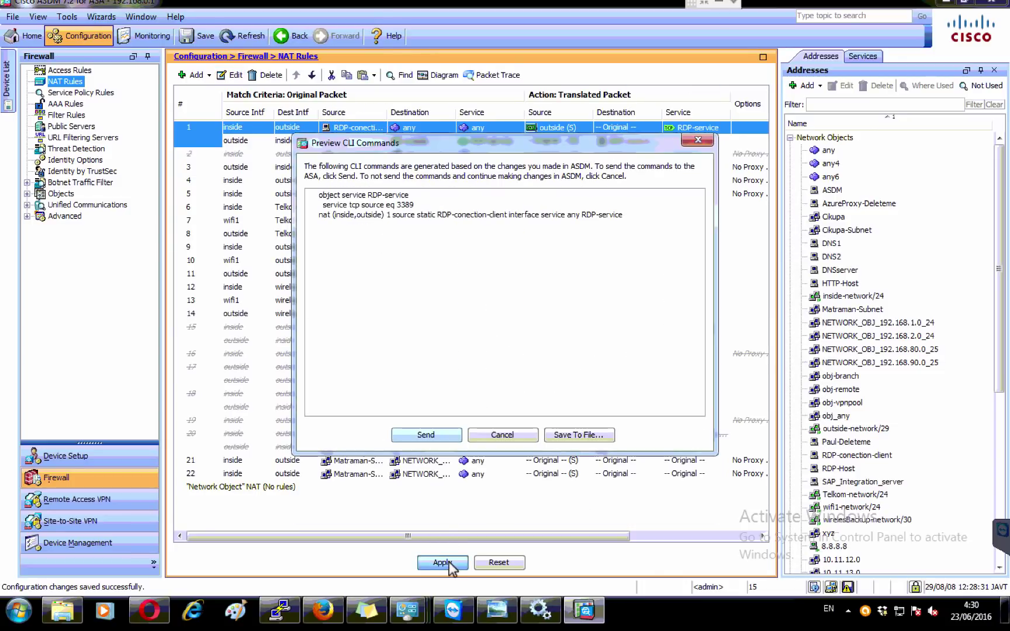
left_click(425, 436)
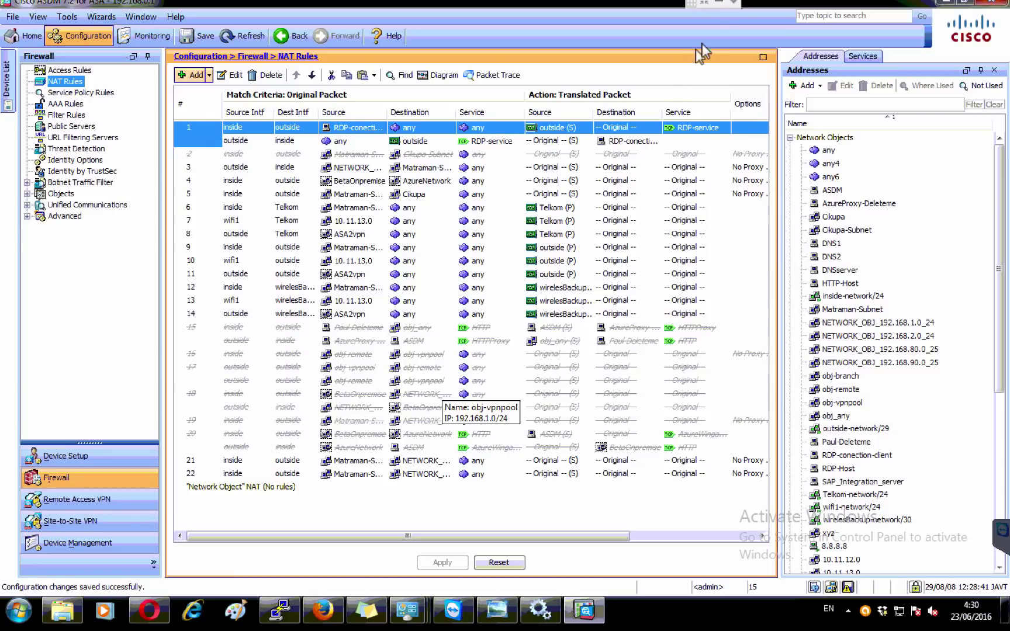
Switch to the remote PC's desktop and open Remote Desktop Connection.
key("ctrl+Right")
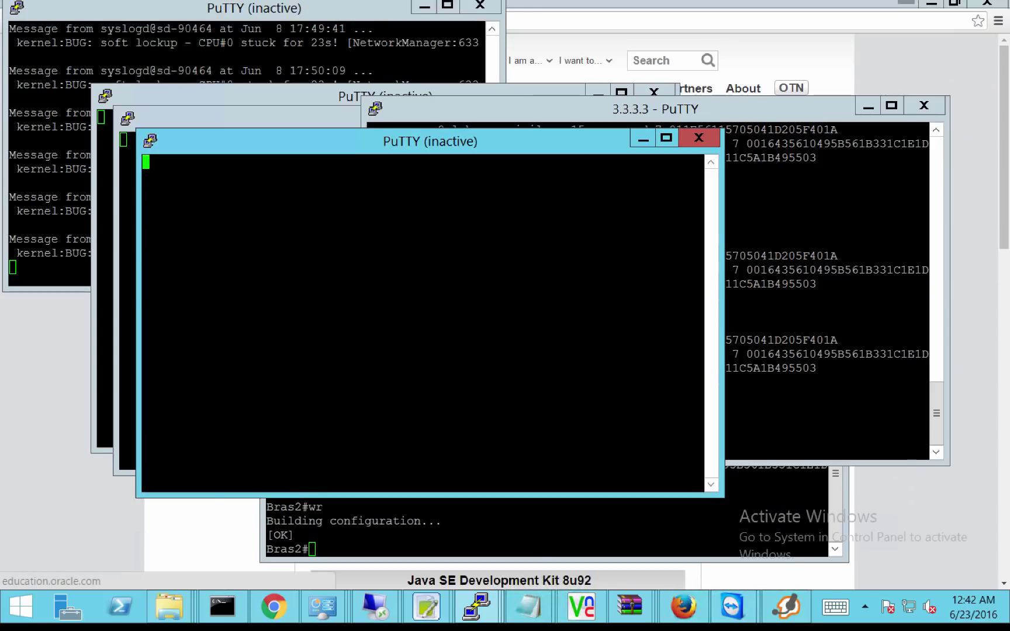
key("ctrl+Left")
key("ctrl+Right")
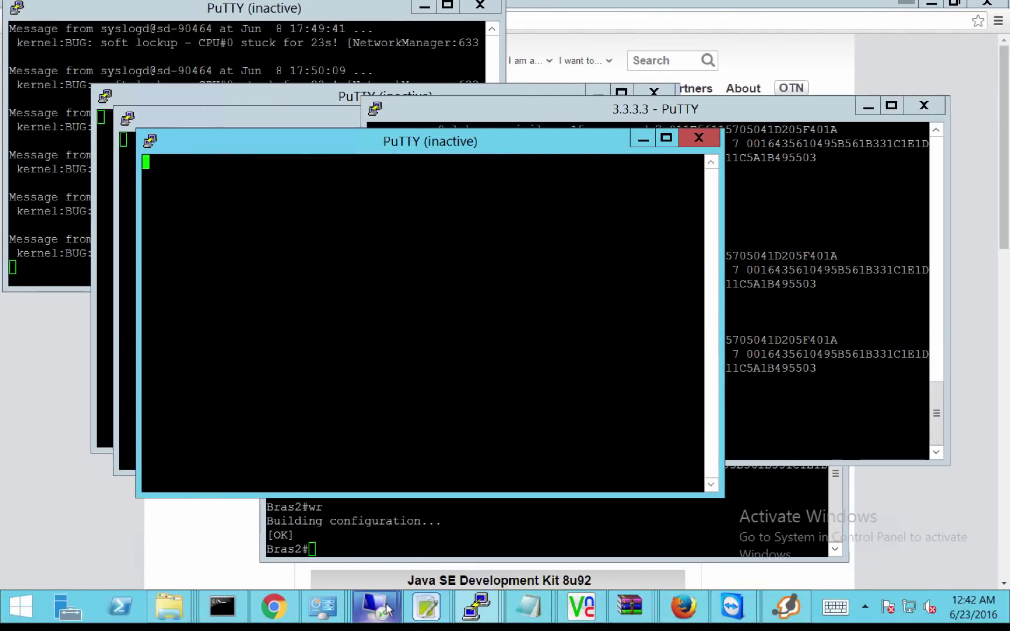
left_click(381, 623)
left_click(434, 539)
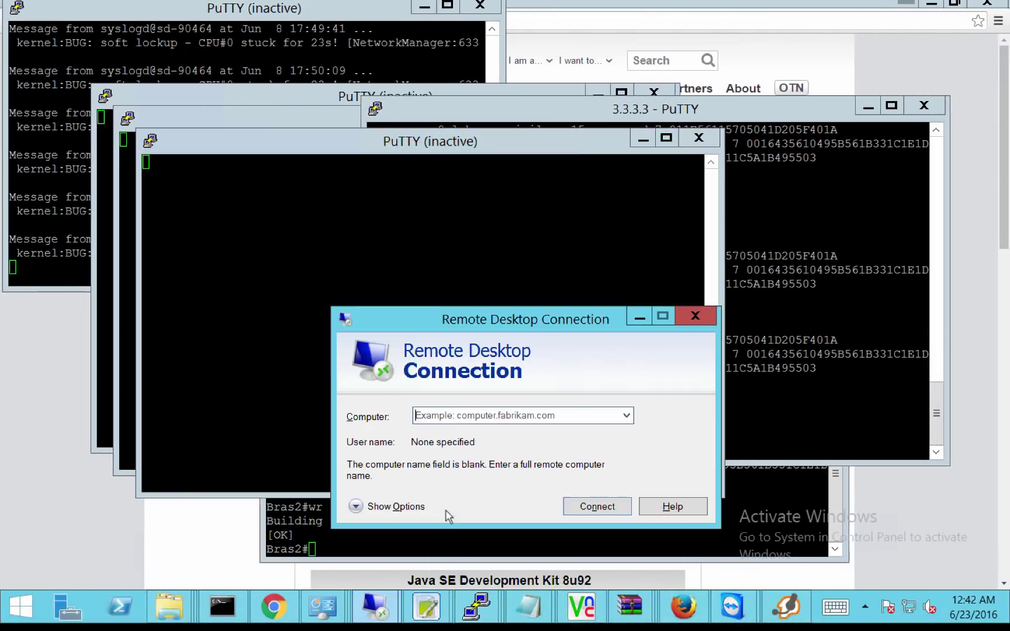
key("ctrl+Left")
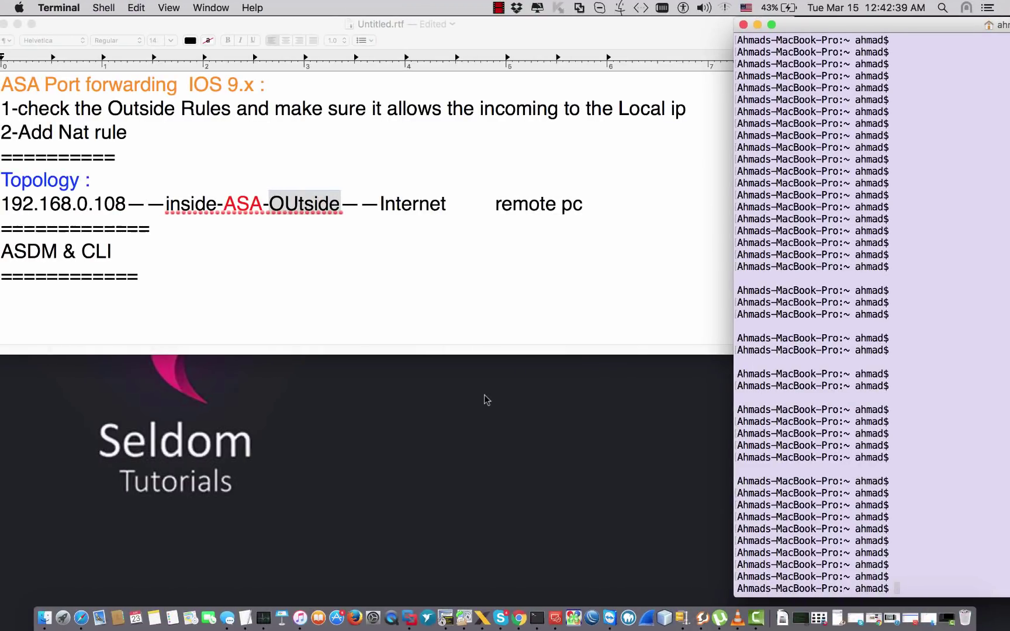
key("ctrl+Right")
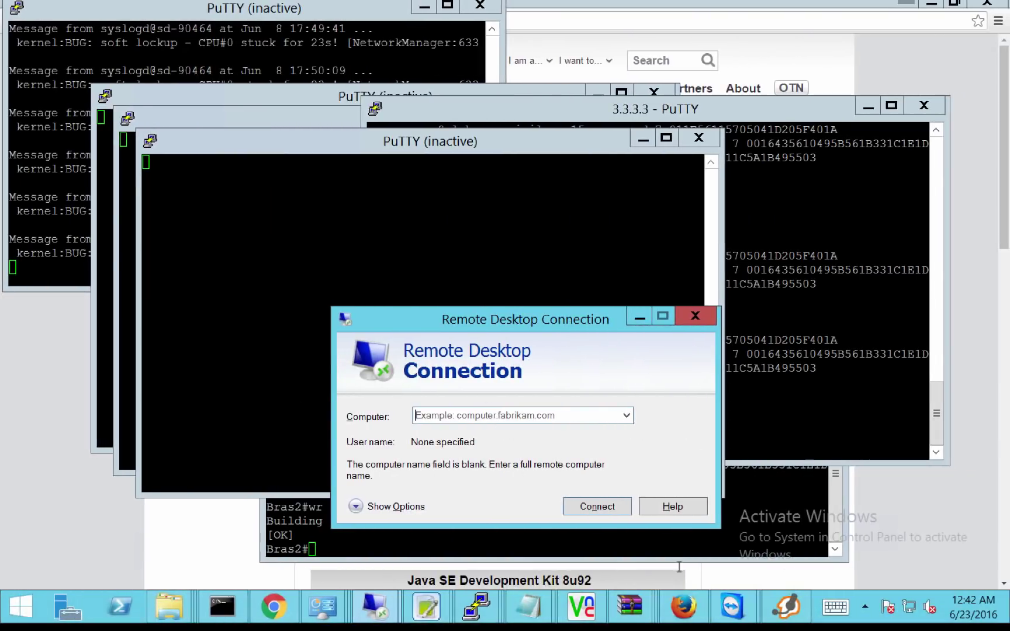
left_click(733, 607)
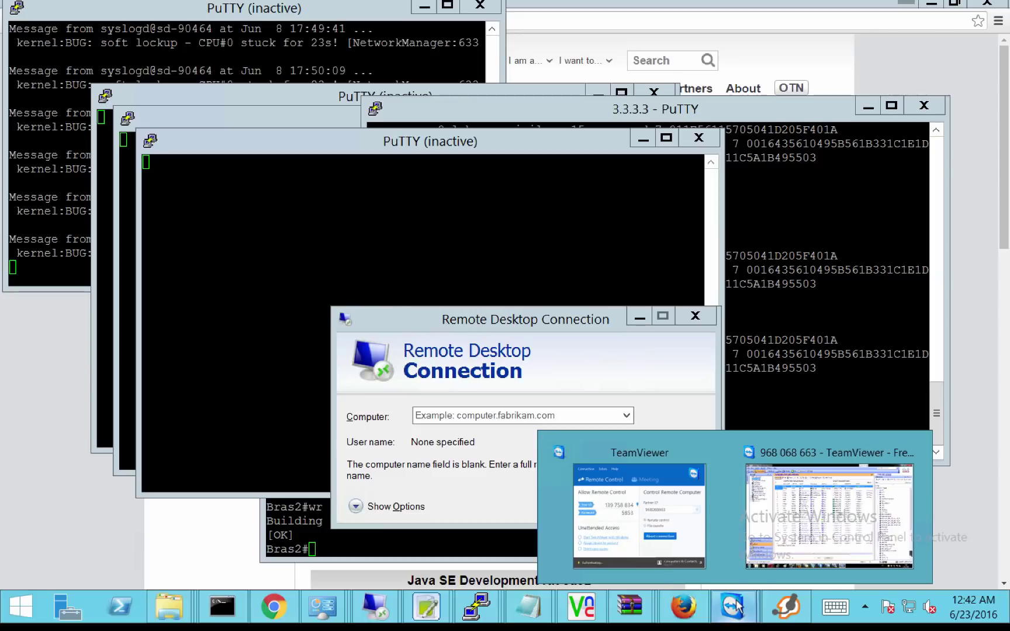
left_click(735, 607)
key("ctrl+Left")
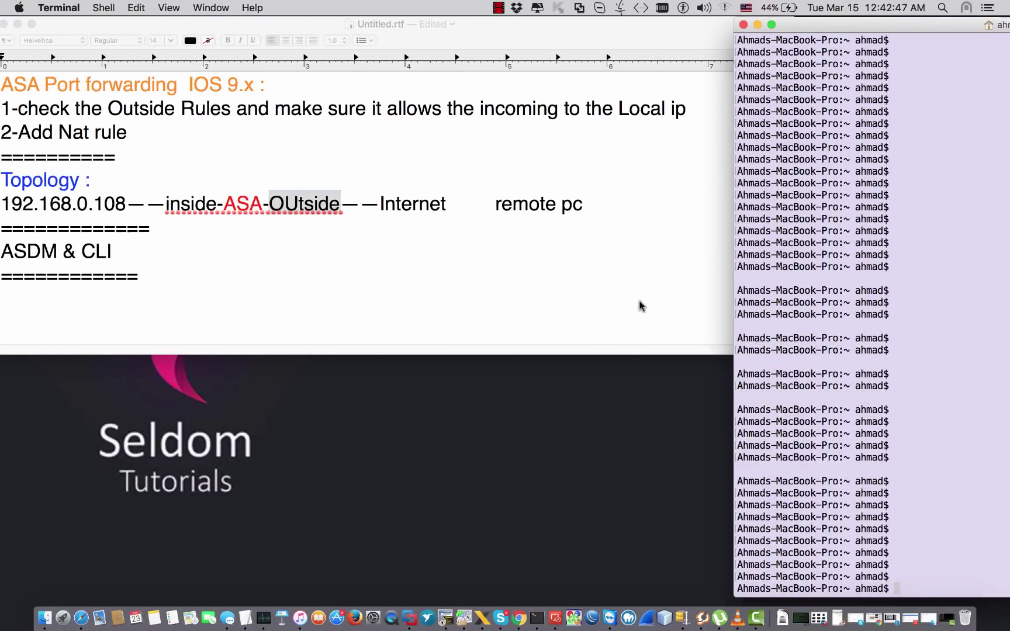
key("ctrl+Right")
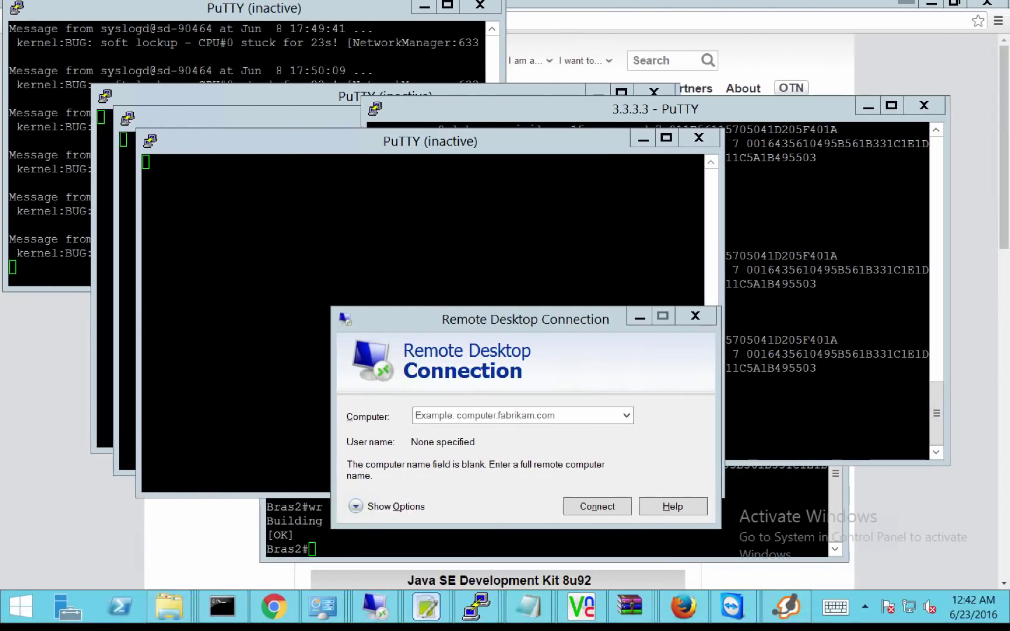
key("ctrl+Right")
key("ctrl+Left")
Return to ASDM in the TeamViewer session and open the Home dashboard to look up the ASA's outside interface address.
mouse_move(730, 605)
left_click(800, 520)
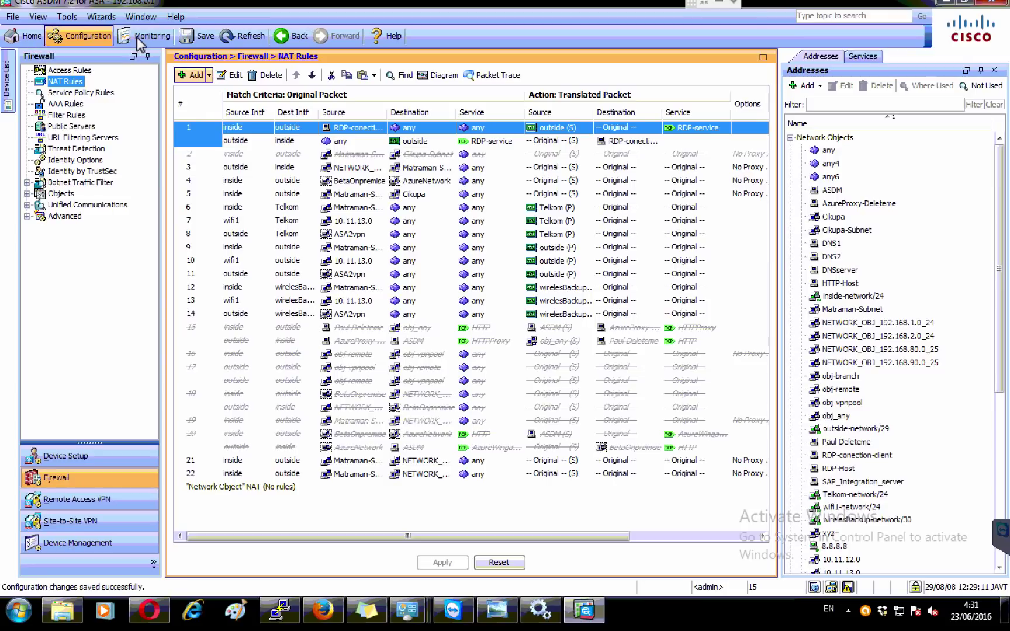
left_click(26, 39)
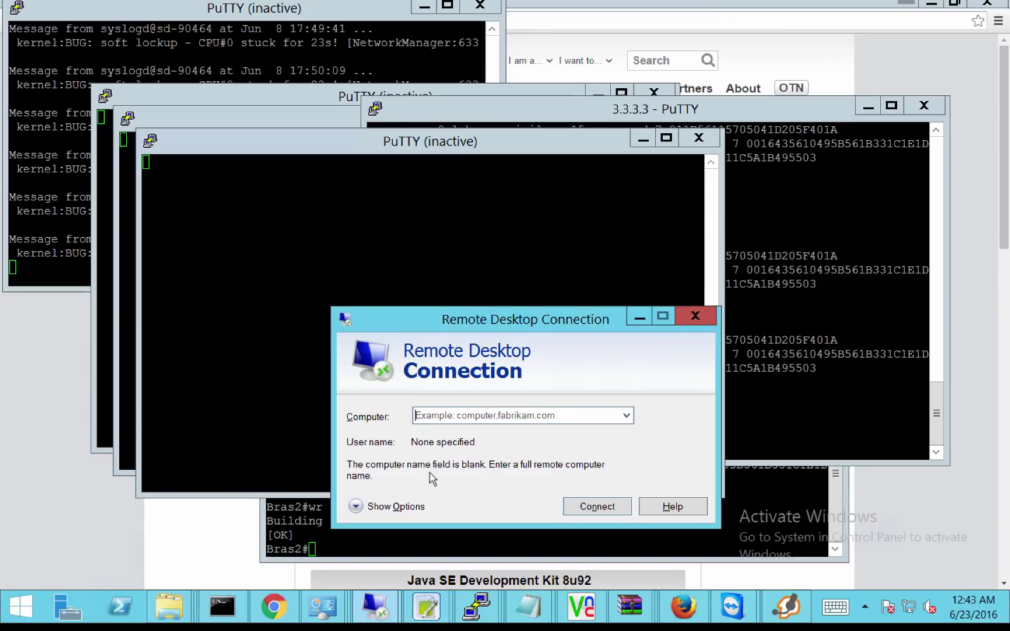
Start a Remote Desktop connection to 116.254.102.65, rechecking the outside interface address on the ASA dashboard while entering it.
type("116.254.")
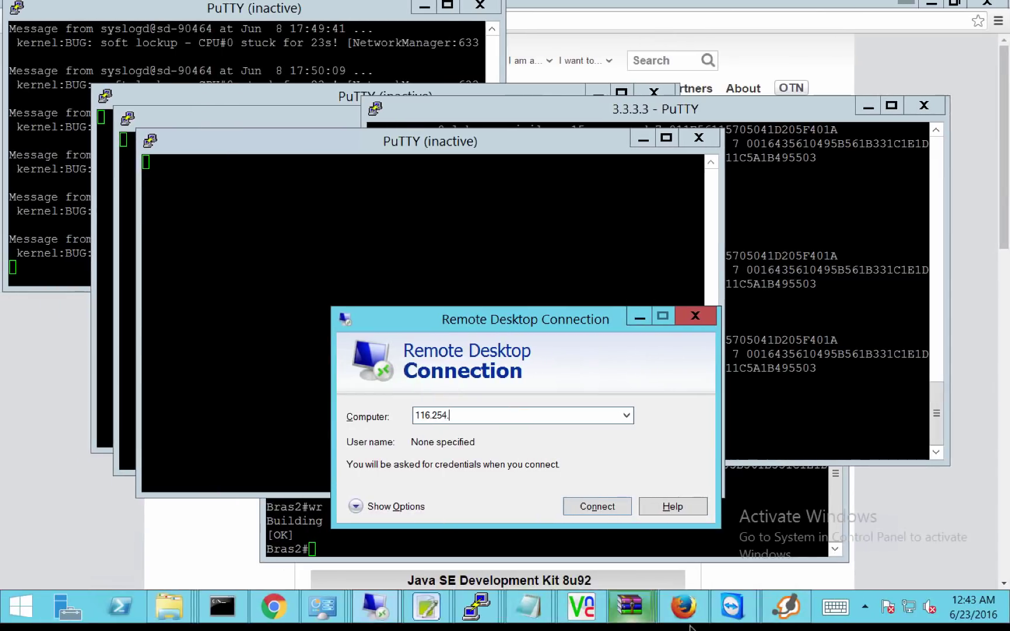
mouse_move(731, 608)
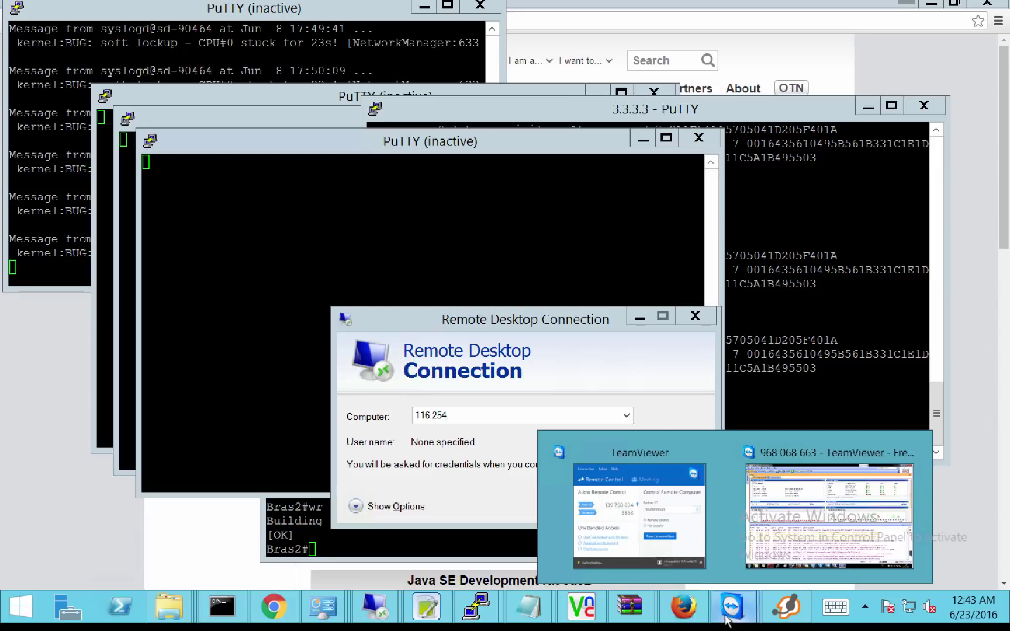
left_click(796, 533)
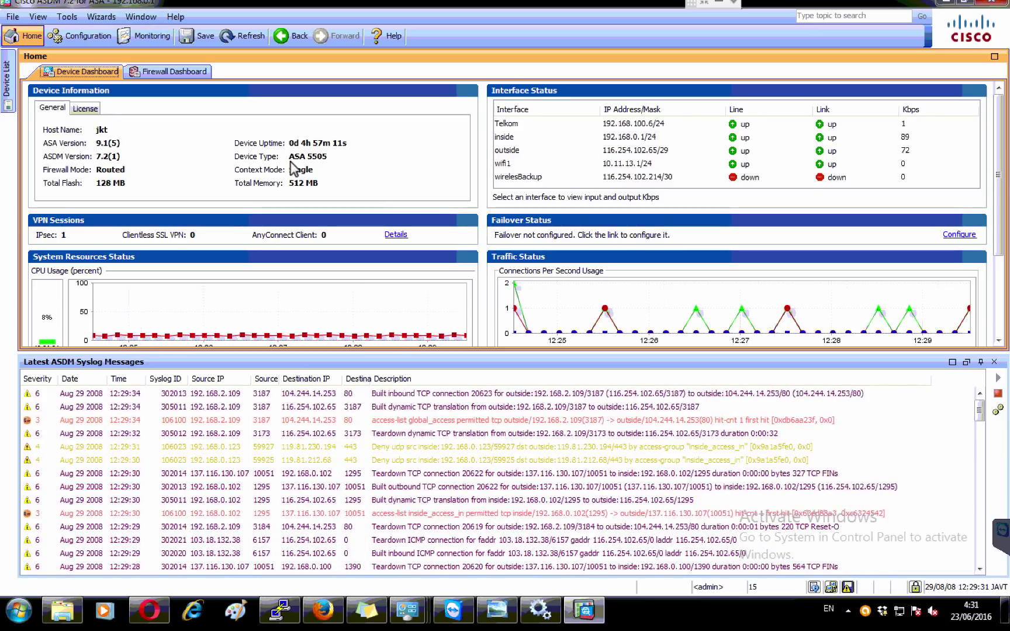
left_click(719, 2)
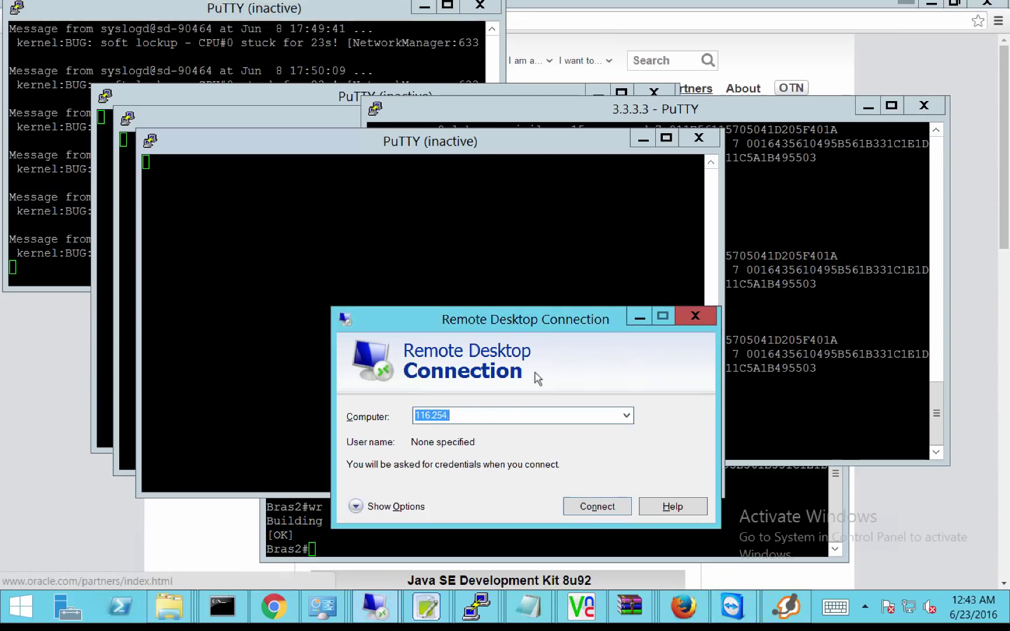
left_click(486, 414)
type("102.65")
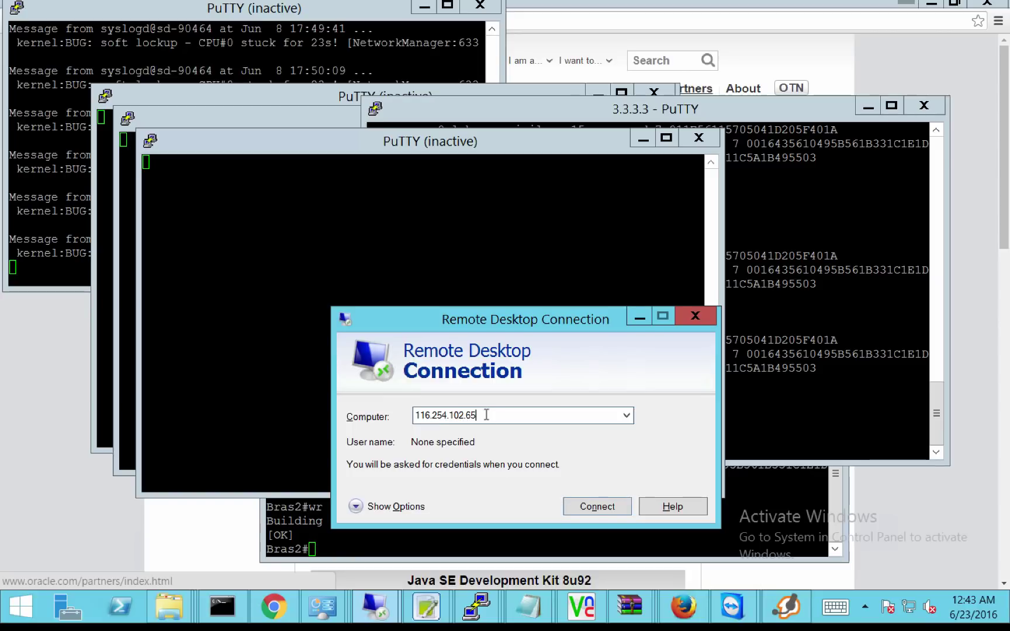
key("Return")
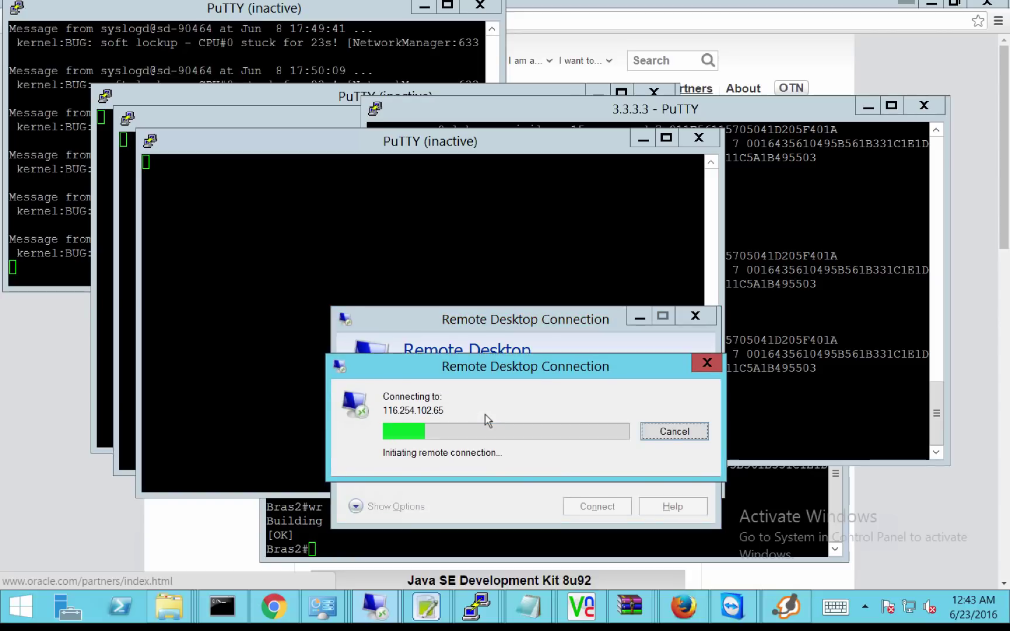
Accept connecting to the unverified remote computer, then minimize the Remote Desktop session at its Windows logon screen.
left_click_drag(571, 328, 581, 126)
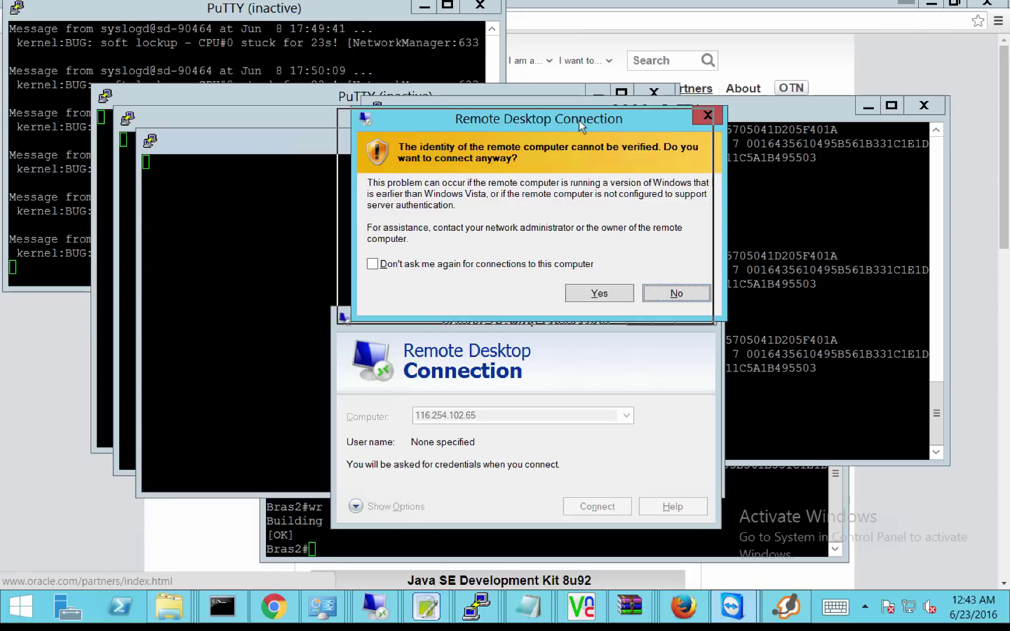
left_click(587, 296)
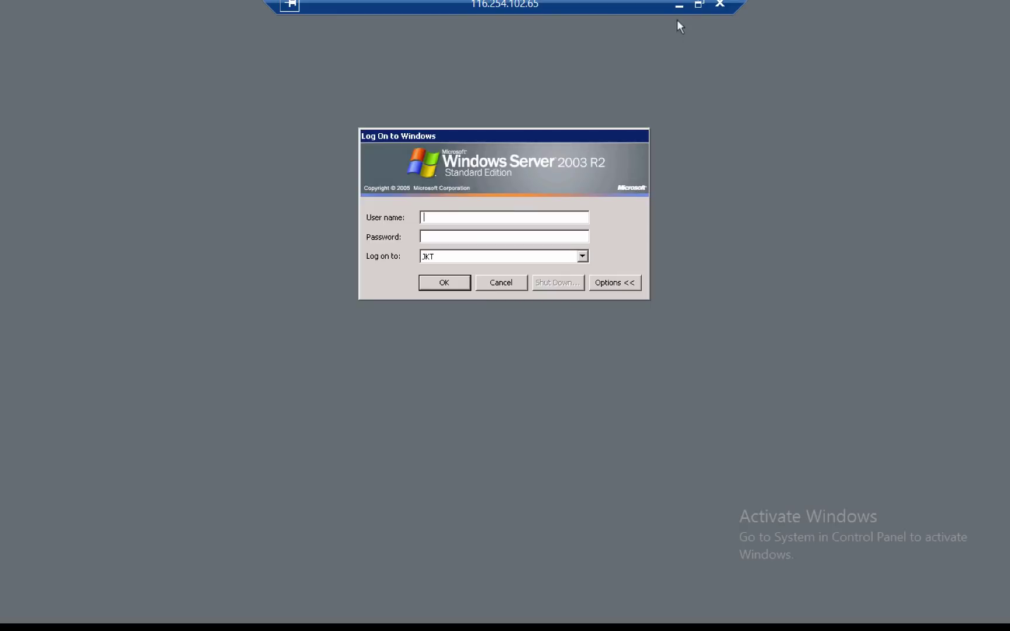
left_click(679, 4)
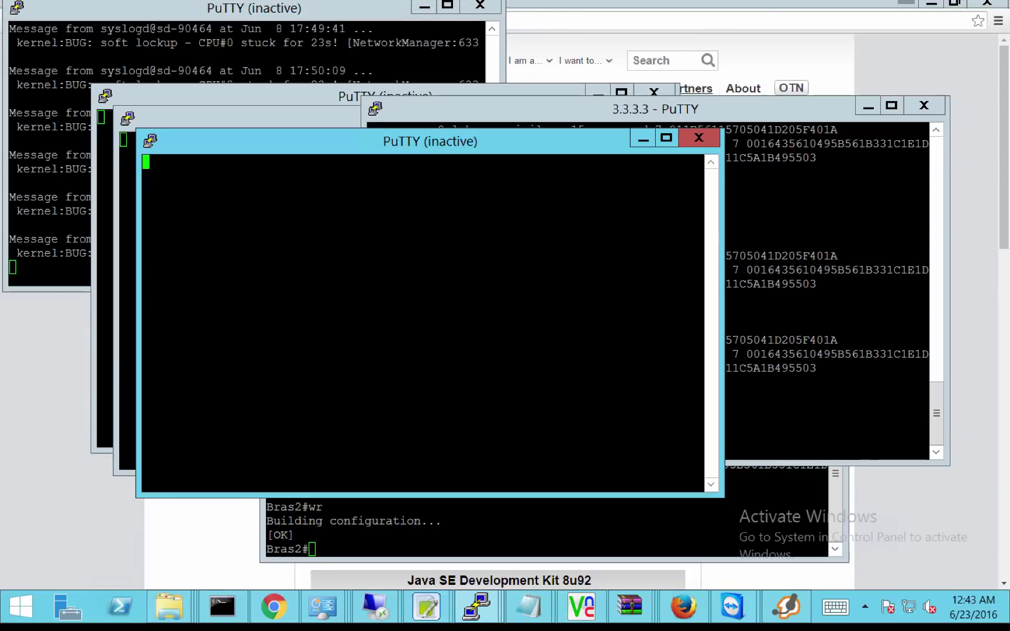
Return to ASDM in the TeamViewer session and review the first NAT rule in the firewall configuration.
left_click(732, 608)
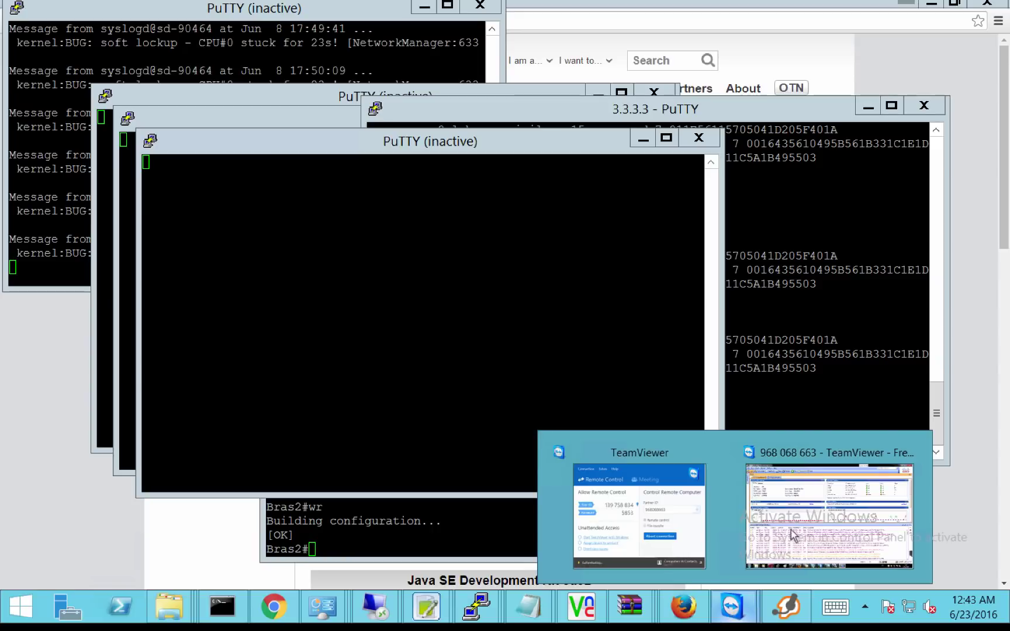
left_click(789, 542)
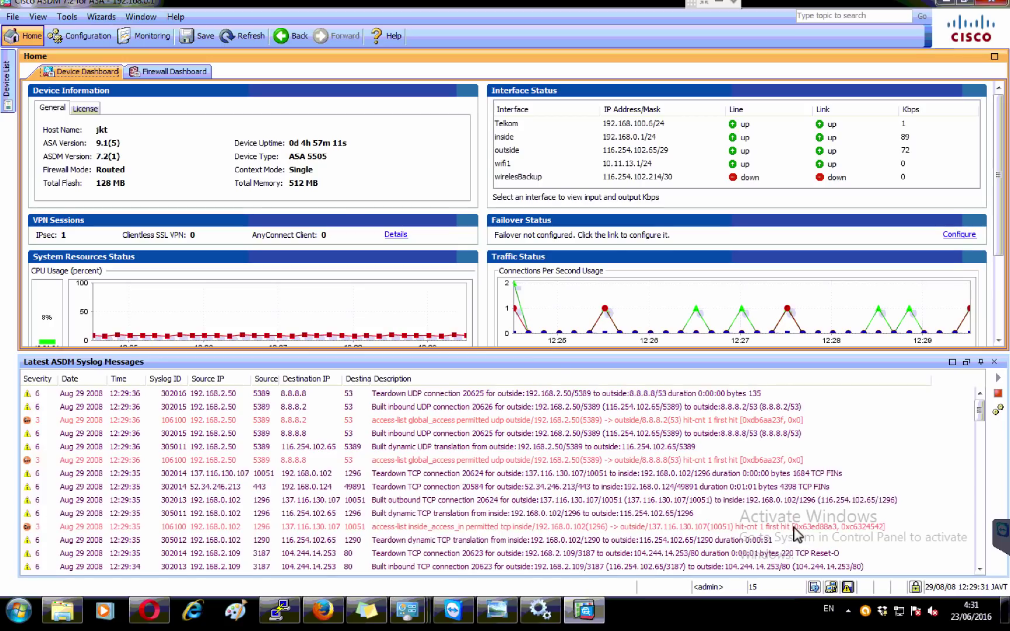
left_click(69, 34)
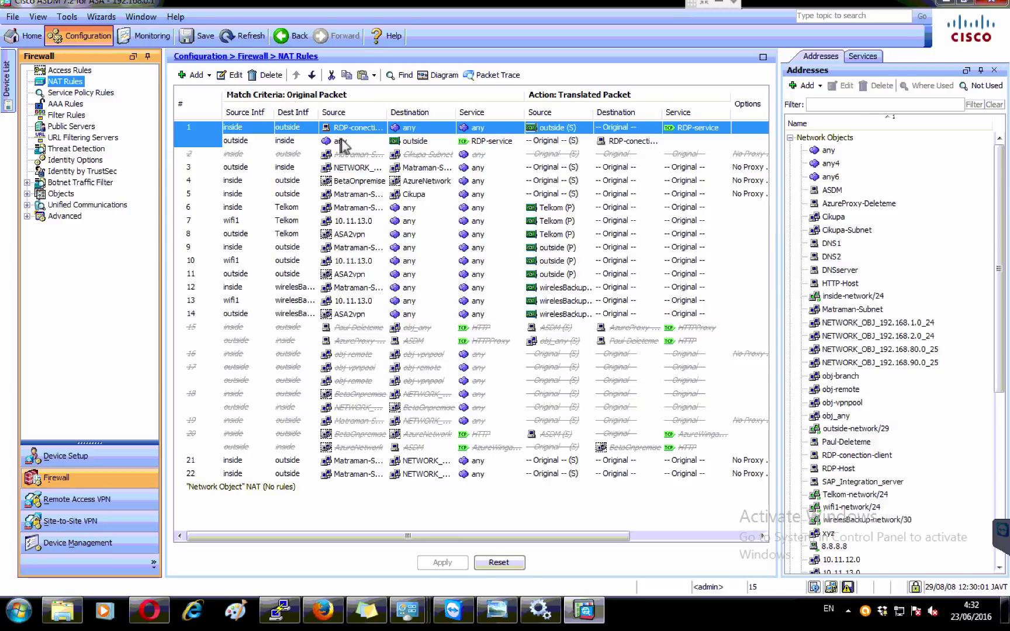
left_click(343, 142)
left_click(345, 128)
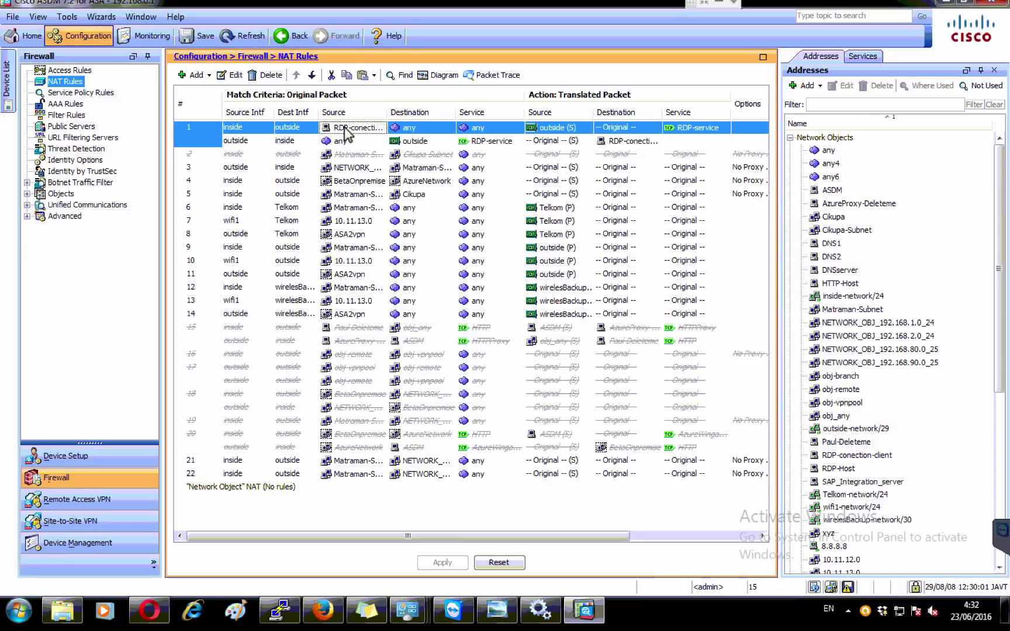
Open the outside access rule that permits any source to RDP-conection-client and check its destination object.
left_click(81, 73)
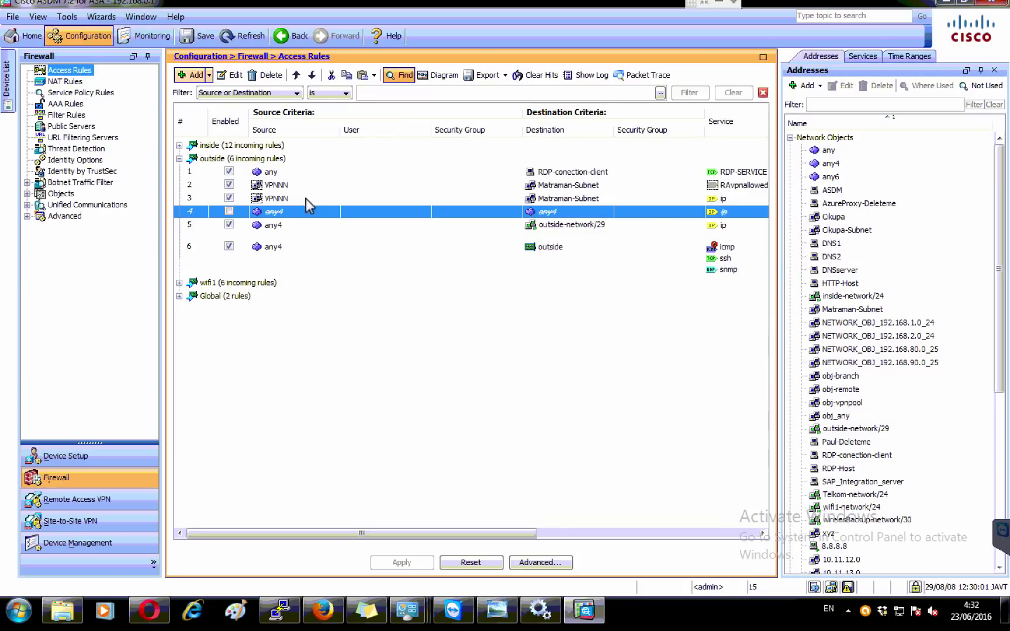
left_click(257, 173)
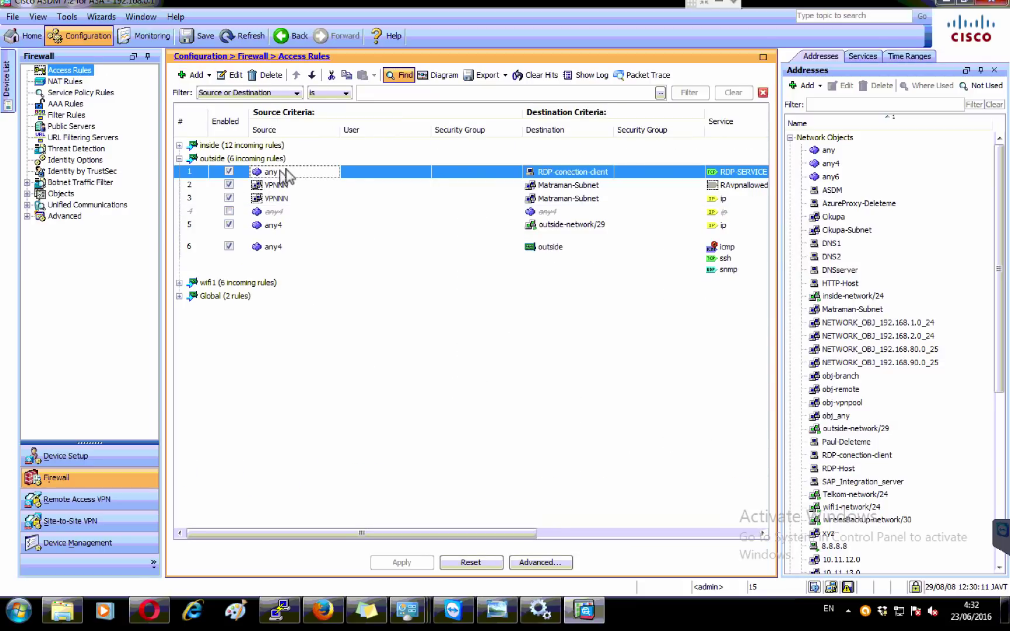
left_click(235, 76)
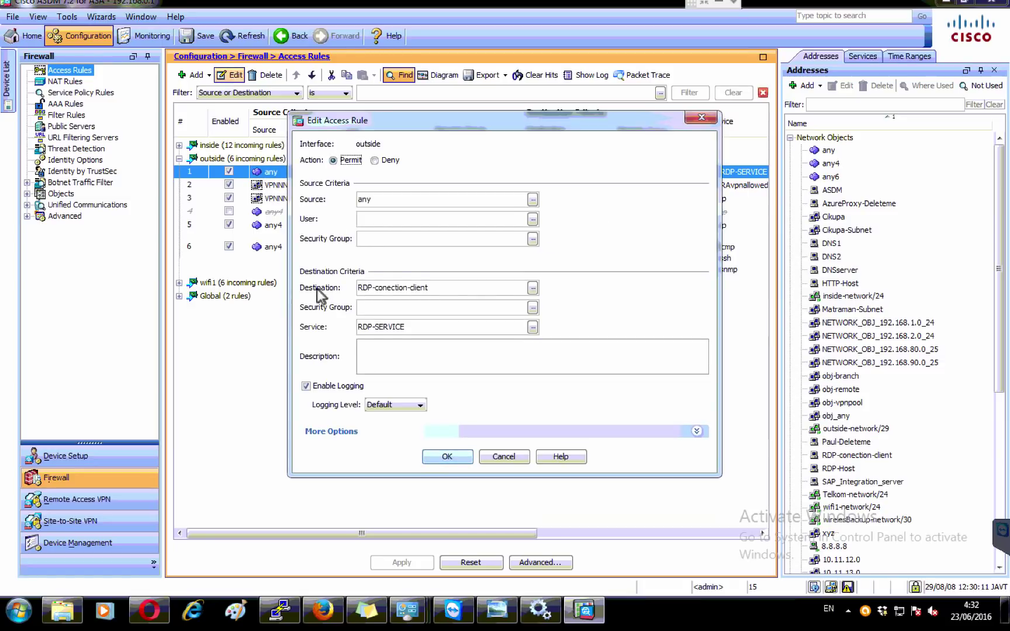
left_click(532, 289)
left_click(716, 86)
Check the destination port of the access rule's RDP-SERVICE object, then close the rule without changes.
left_click(532, 327)
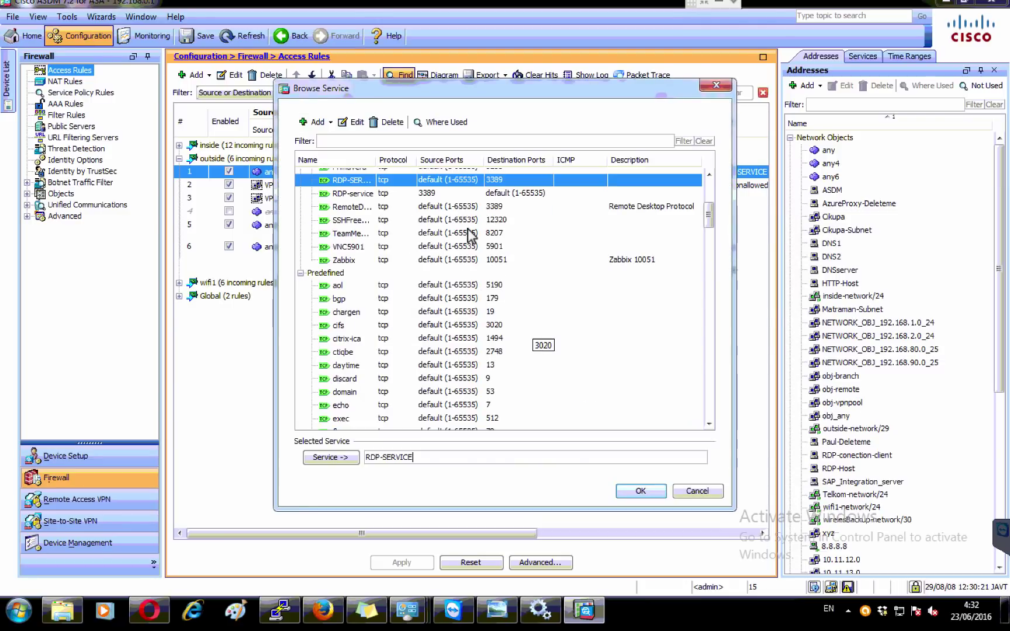
left_click(355, 123)
left_click(508, 264)
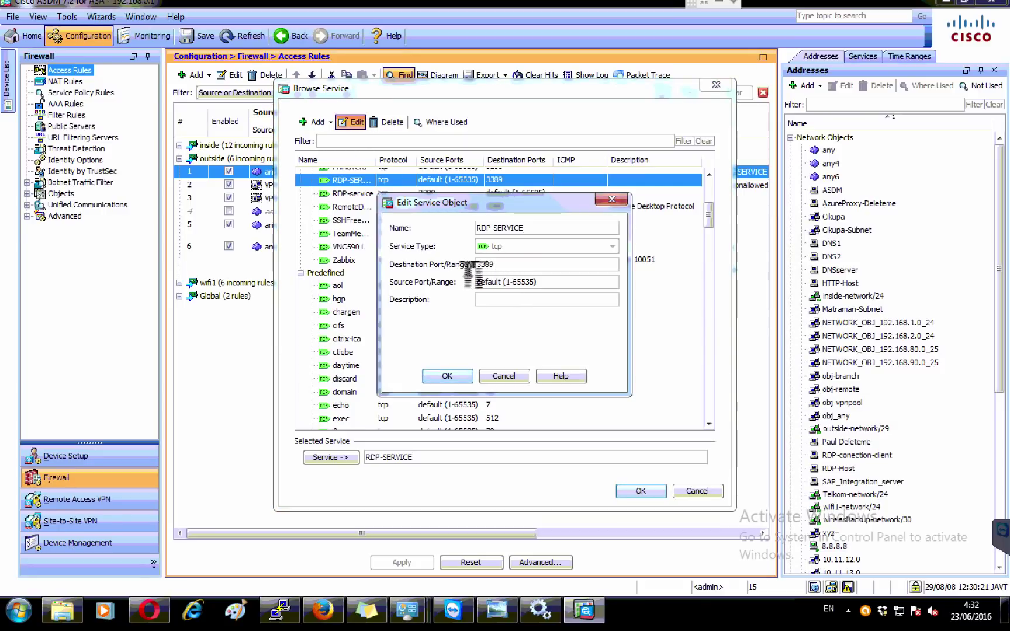
left_click(612, 201)
left_click(716, 88)
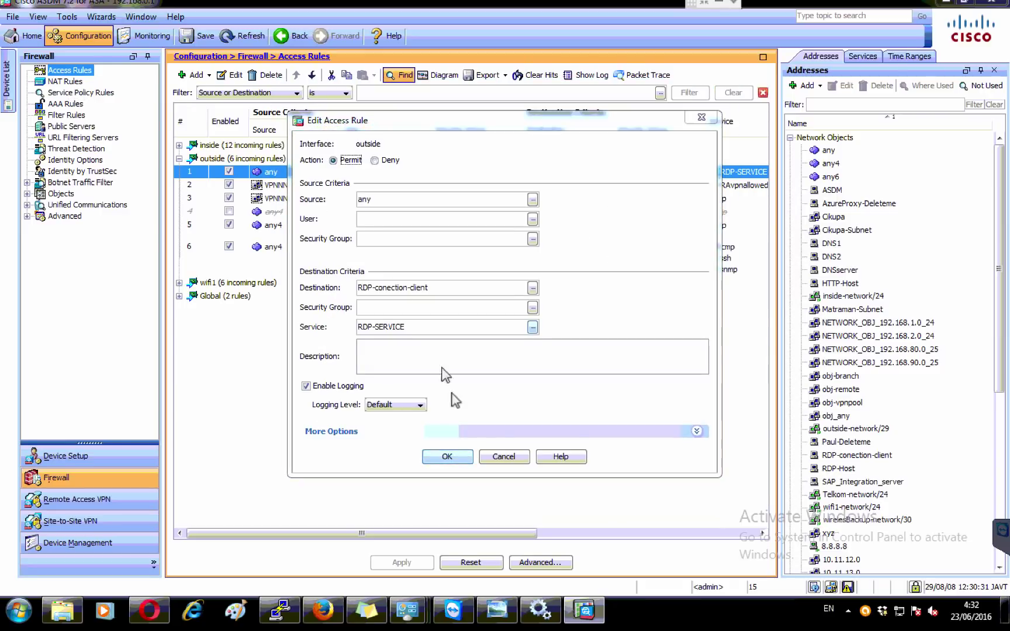
left_click(510, 462)
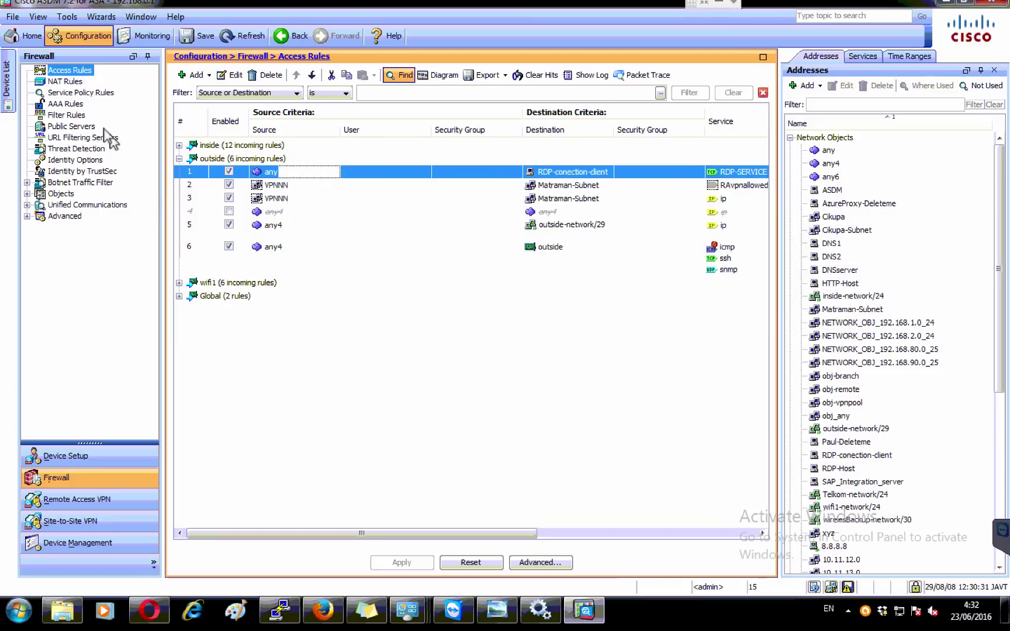
Check the source port of the RDP-service object translated by the first NAT rule, then confirm the dialogs without changing values.
left_click(66, 82)
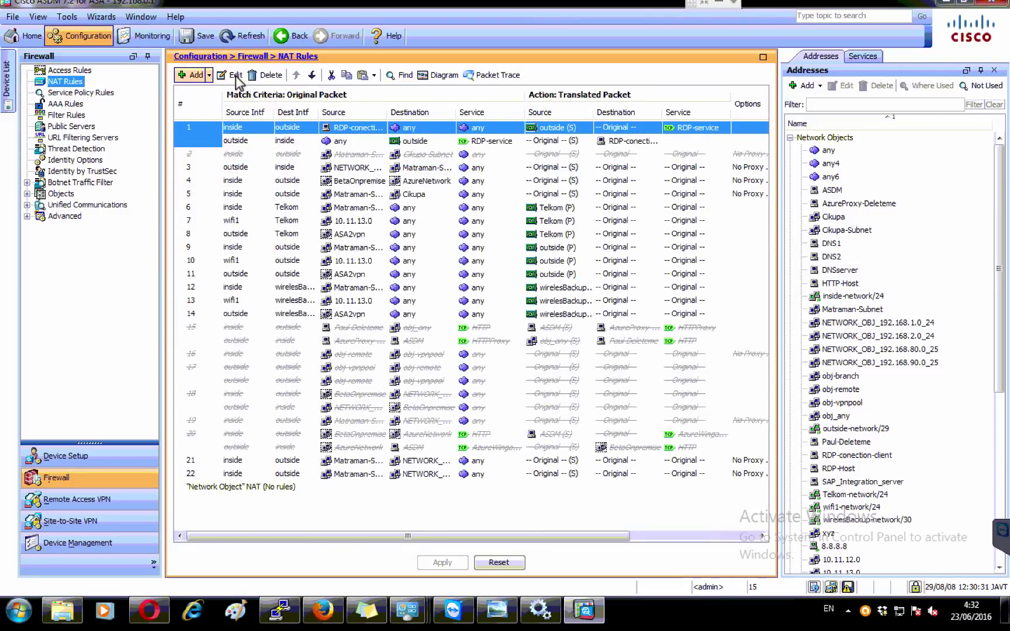
left_click(233, 75)
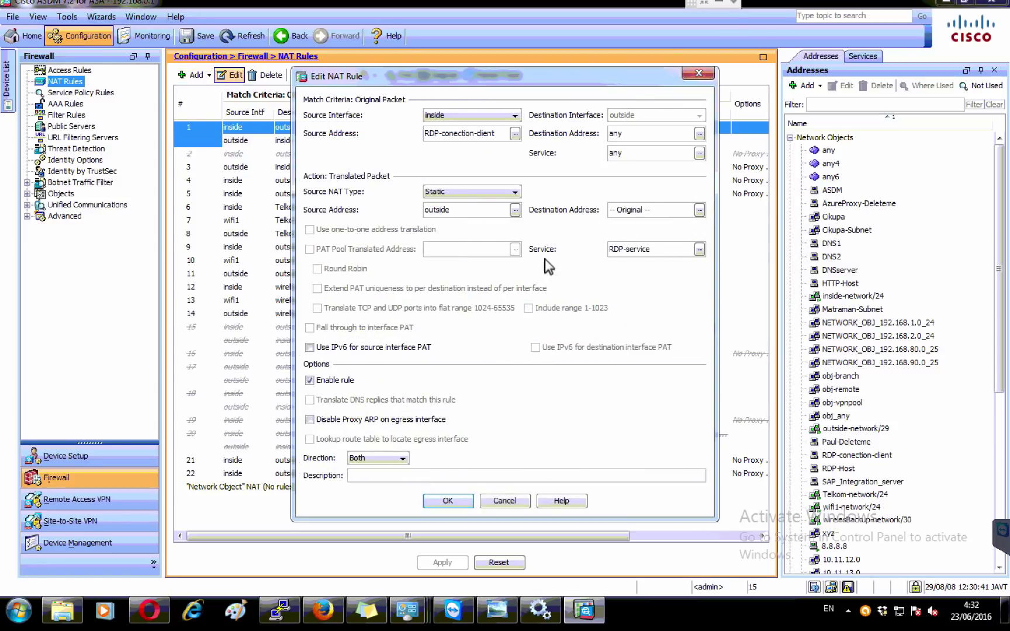
left_click(700, 250)
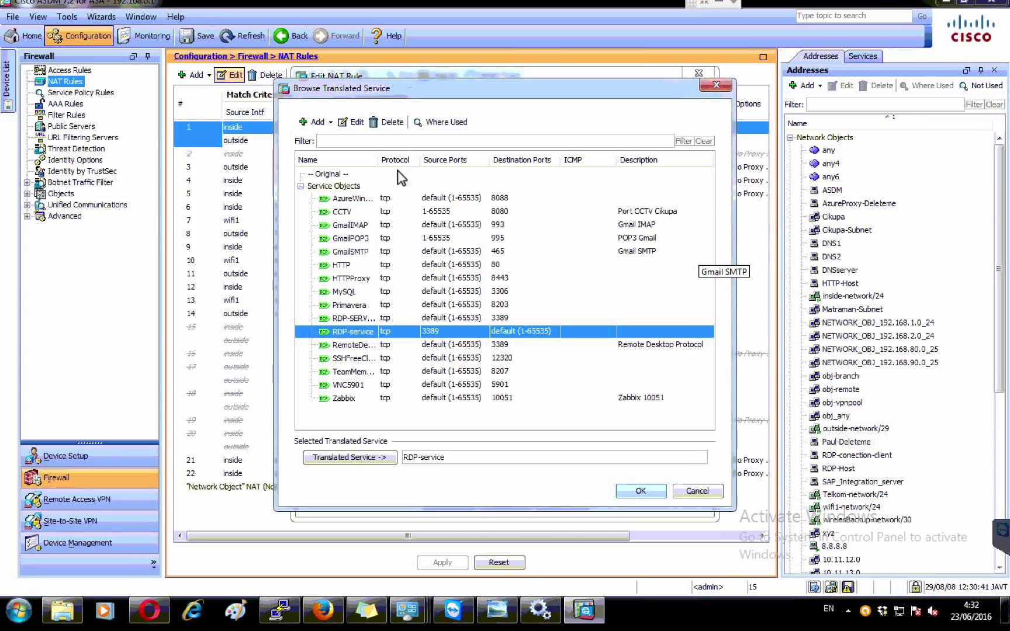
left_click(351, 123)
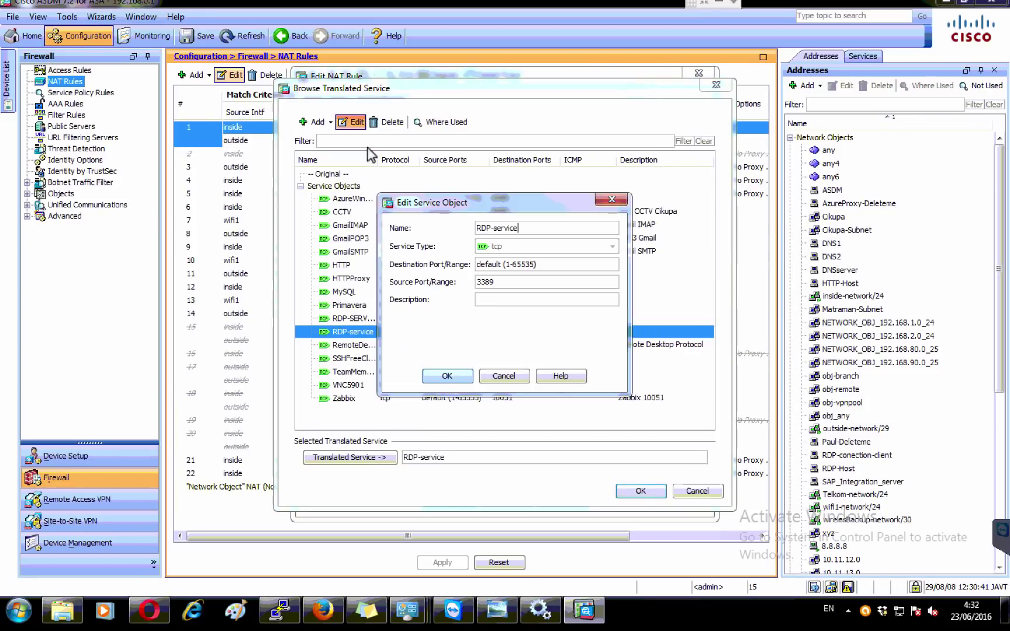
double_click(495, 283)
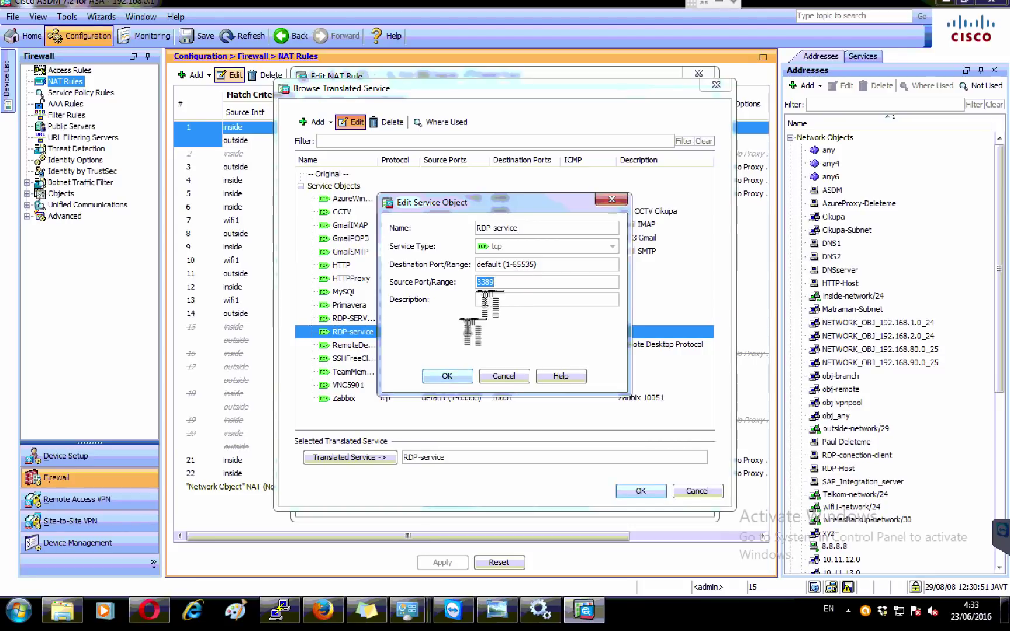
left_click(446, 376)
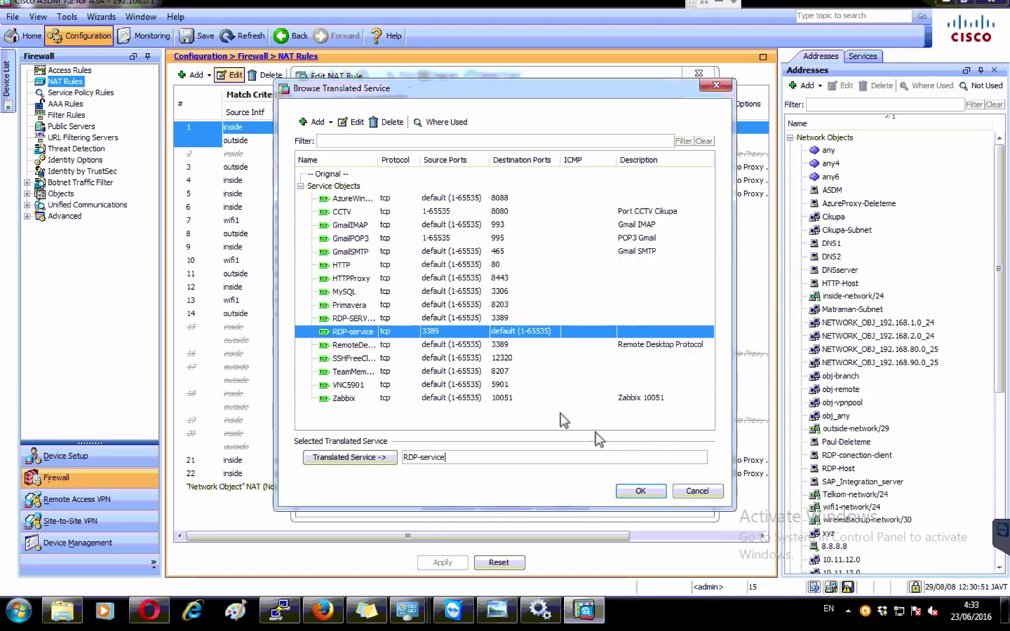
left_click(642, 491)
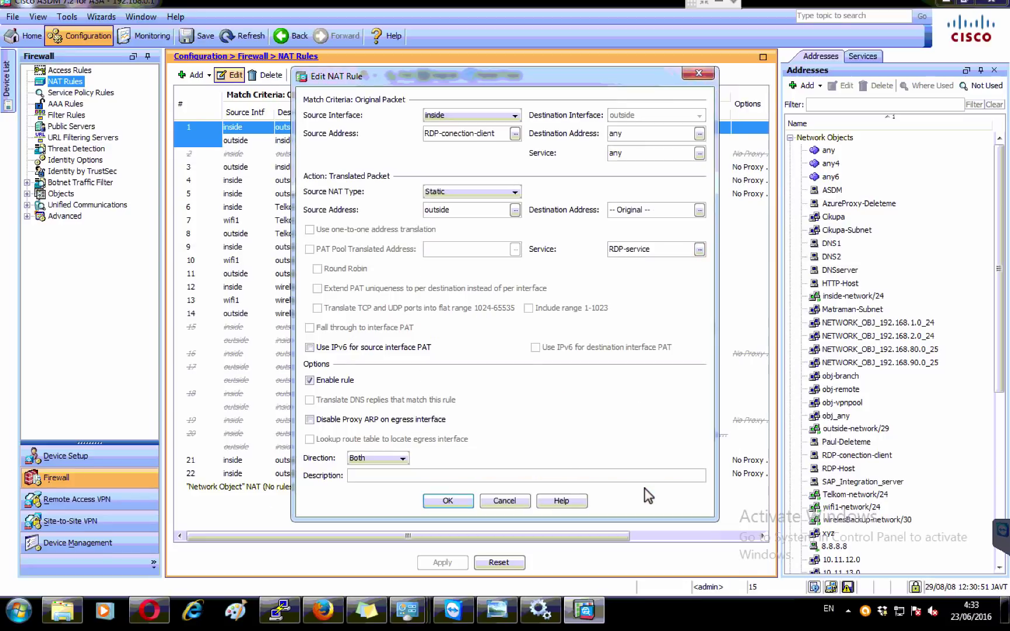
left_click(446, 502)
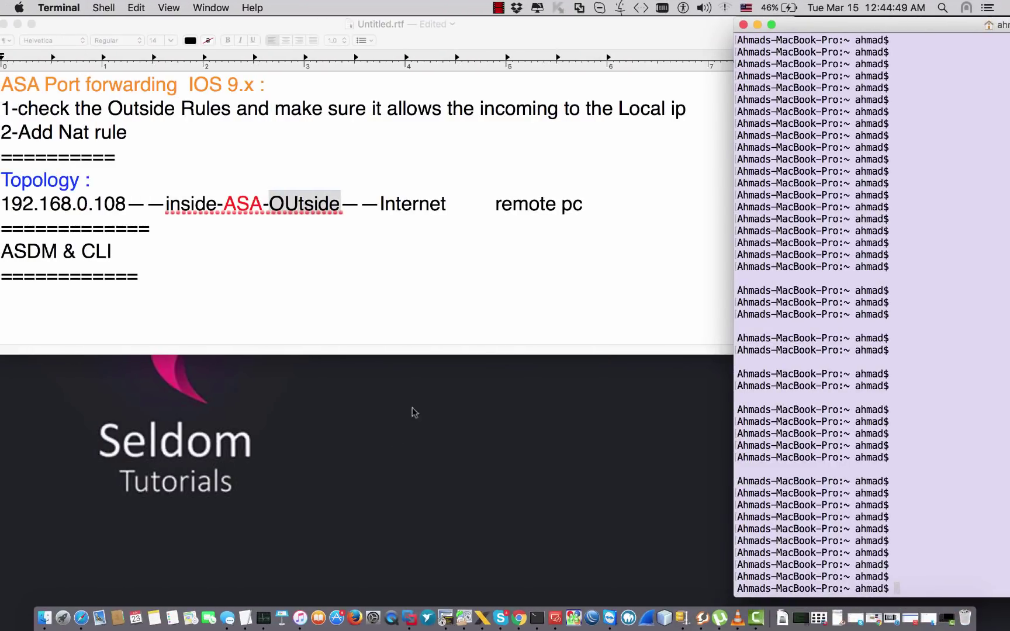
Minimize the Untitled.rtf notes on the Mac and shift the Terminal window slightly to clear the desktop.
left_click(18, 24)
left_click_drag(788, 27, 771, 27)
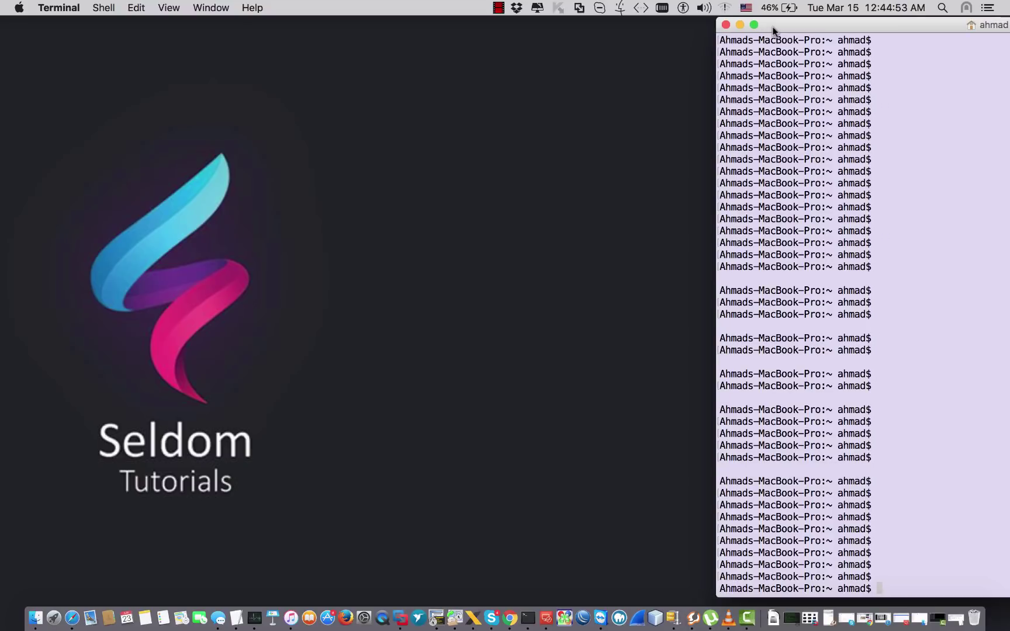
left_click_drag(76, 197, 306, 545)
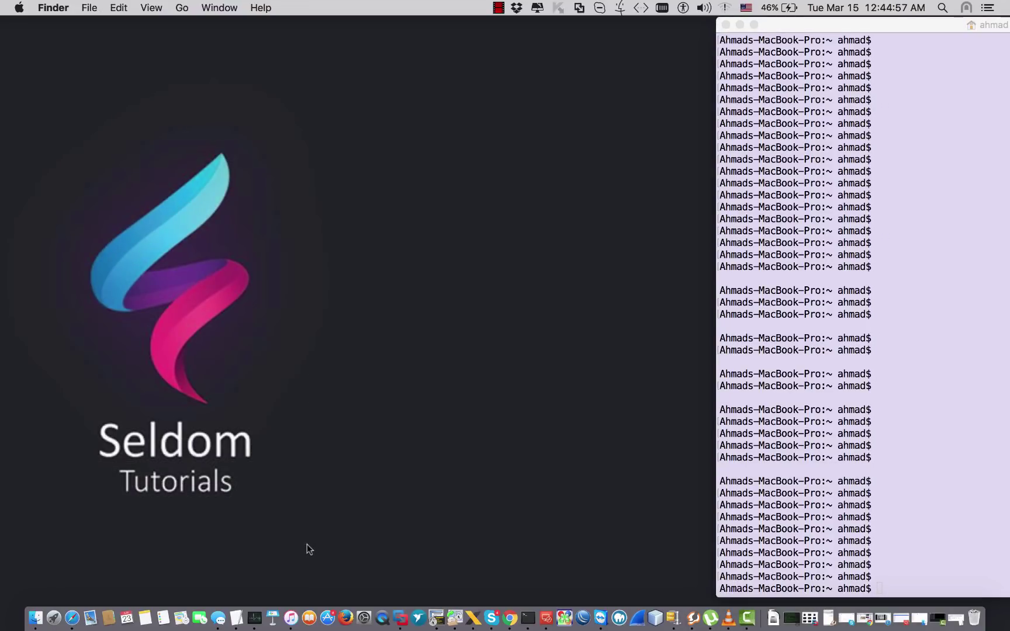